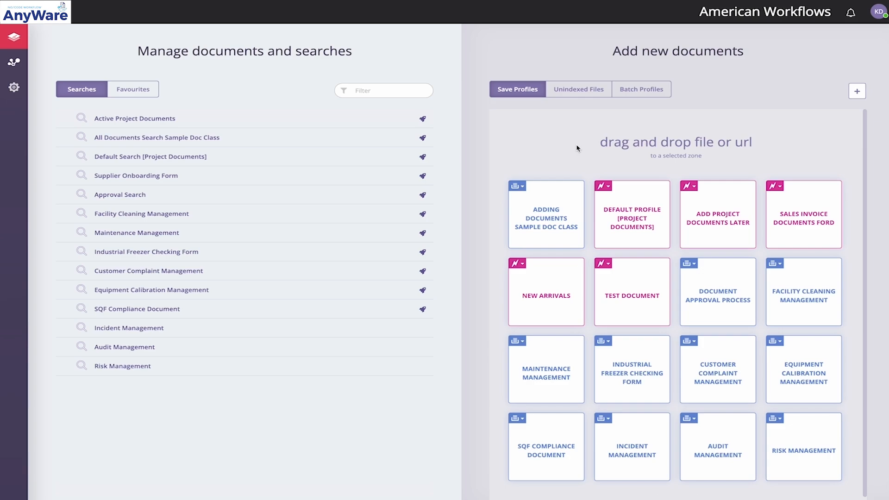
scroll(576, 147, down, 1)
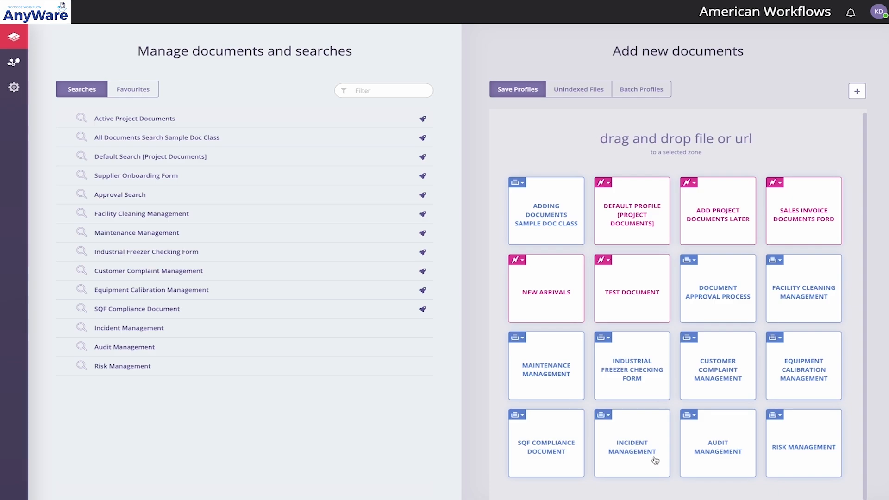
click(634, 448)
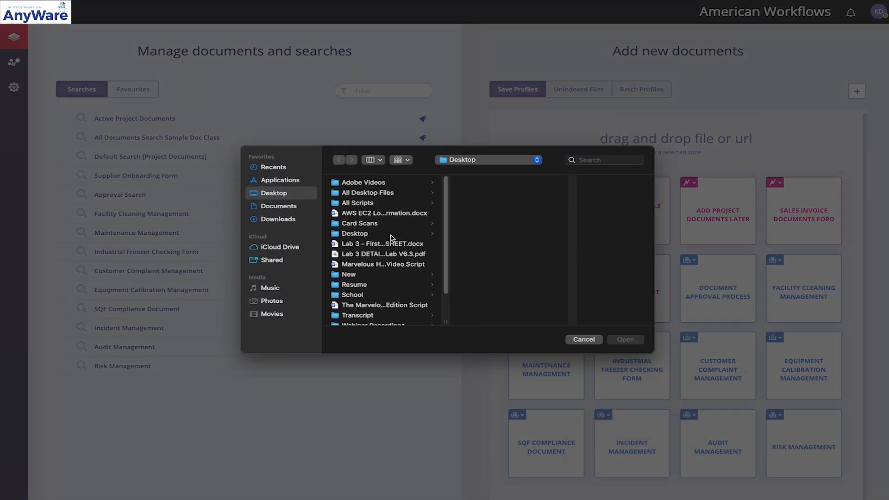
scroll(390, 239, down, 5)
scroll(390, 238, up, 5)
scroll(390, 238, down, 2)
scroll(391, 239, down, 2)
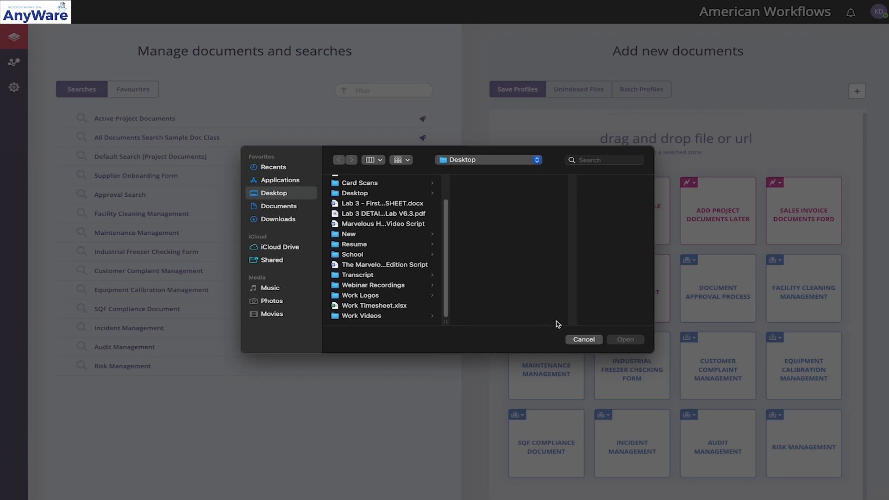
click(579, 340)
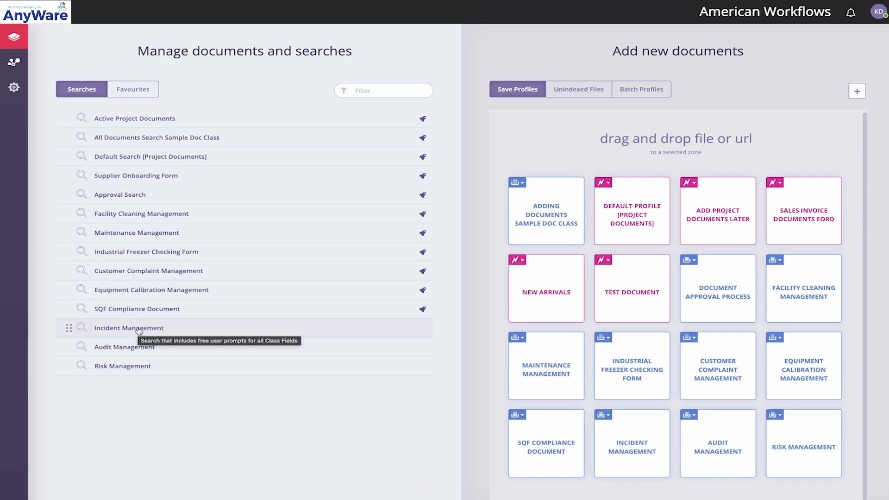
Open the SQF Compliance Document search, view the found PDF and look through its pages
click(166, 314)
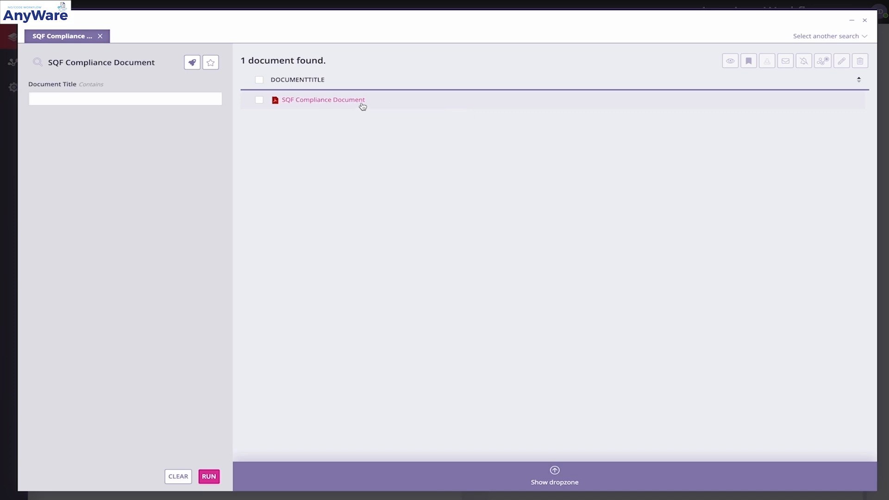
click(362, 104)
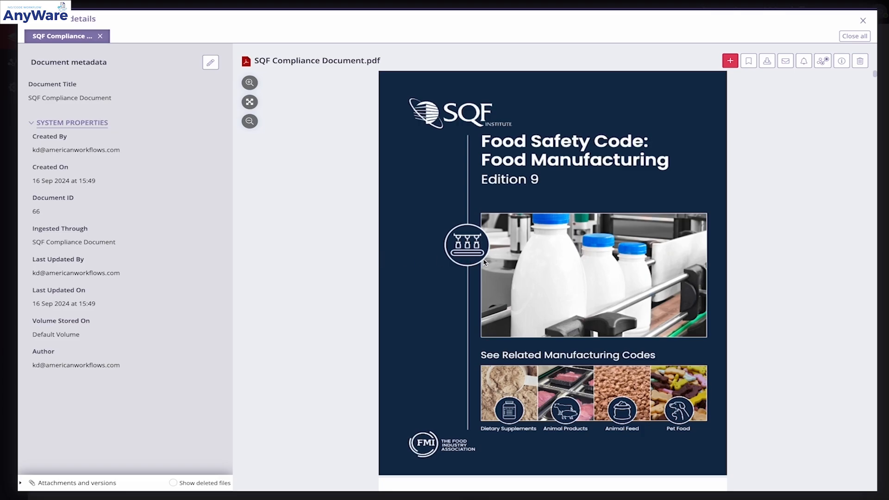
scroll(485, 263, down, 5)
scroll(484, 262, down, 15)
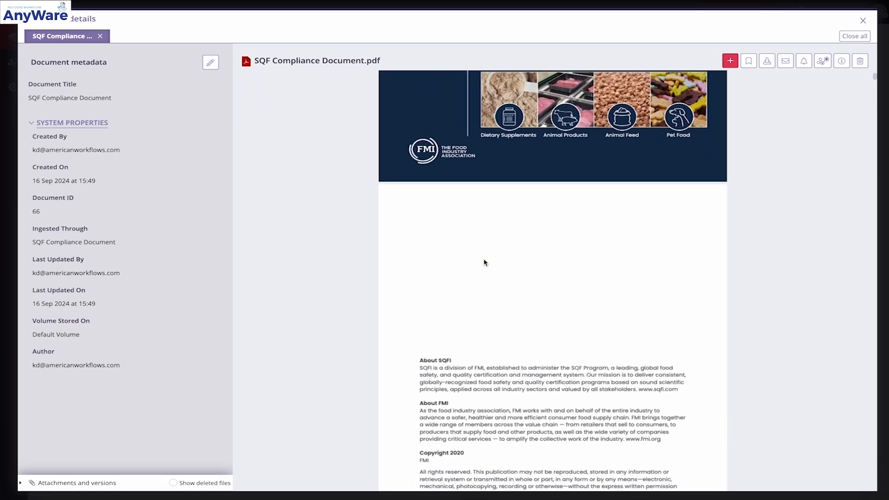
scroll(485, 262, up, 10)
scroll(484, 262, down, 8)
scroll(485, 262, down, 15)
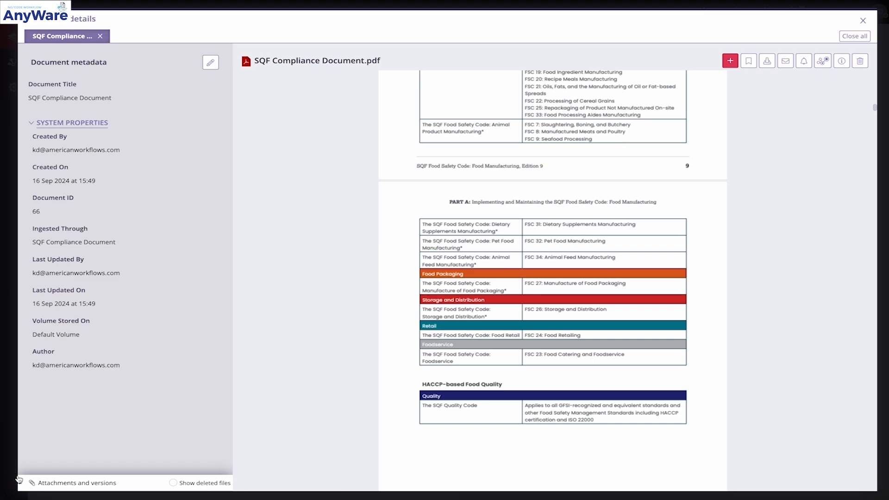
Inspect the version options and file info of the PDF under Attachments and versions, and close the document and its search
click(20, 484)
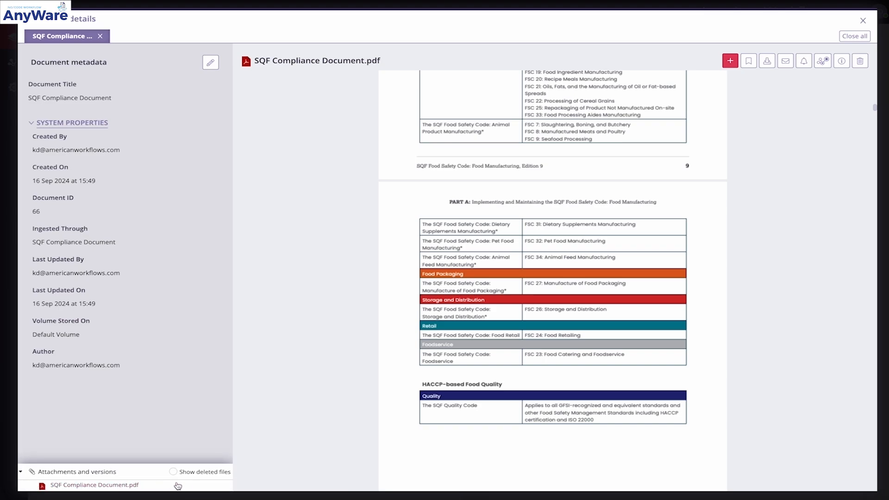
click(217, 486)
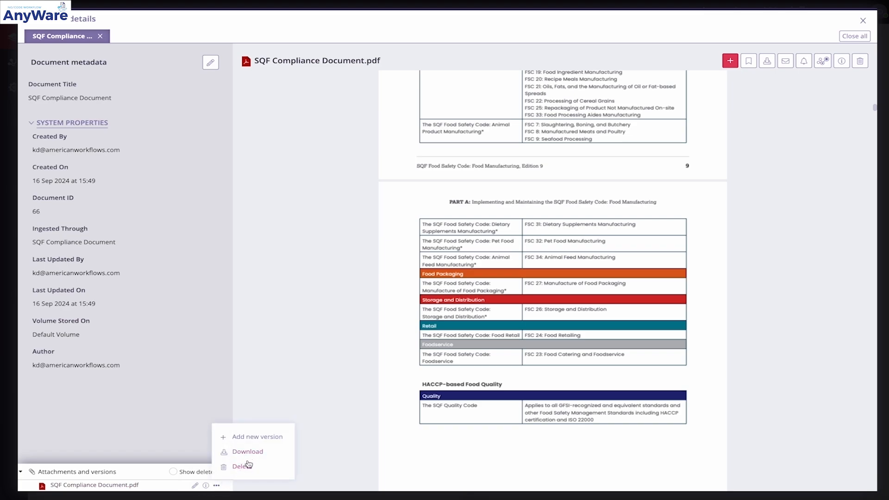
click(206, 488)
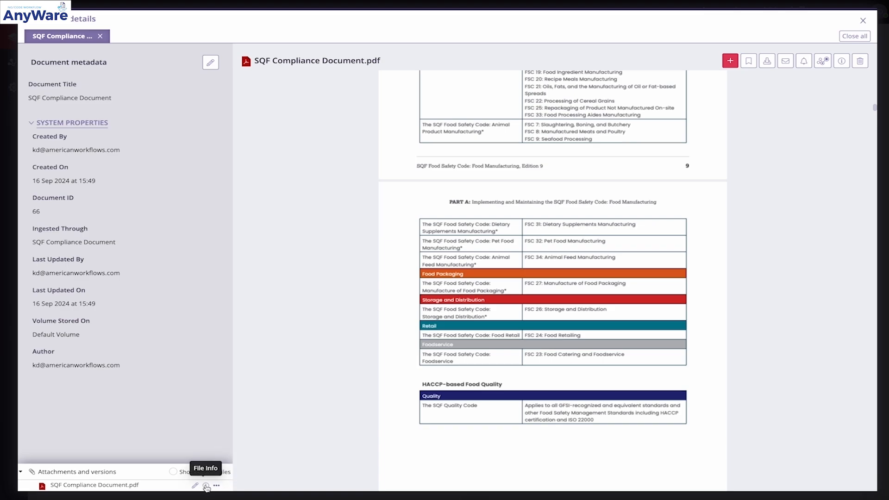
click(206, 486)
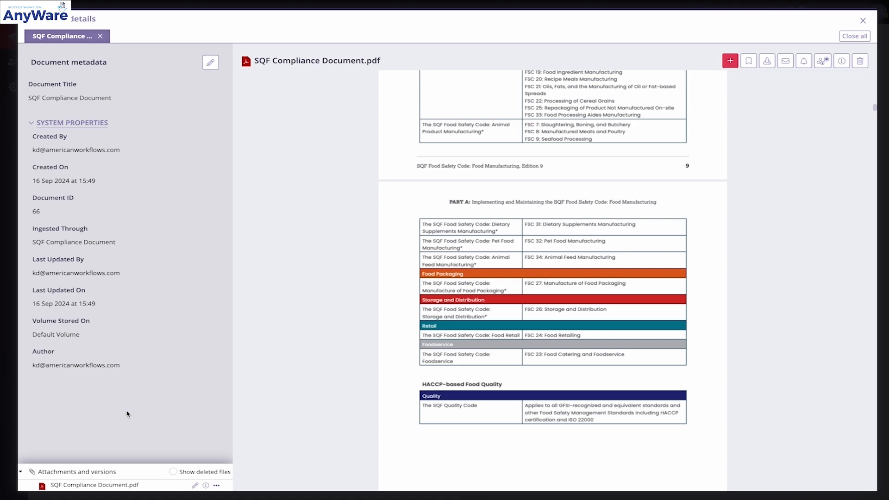
click(863, 21)
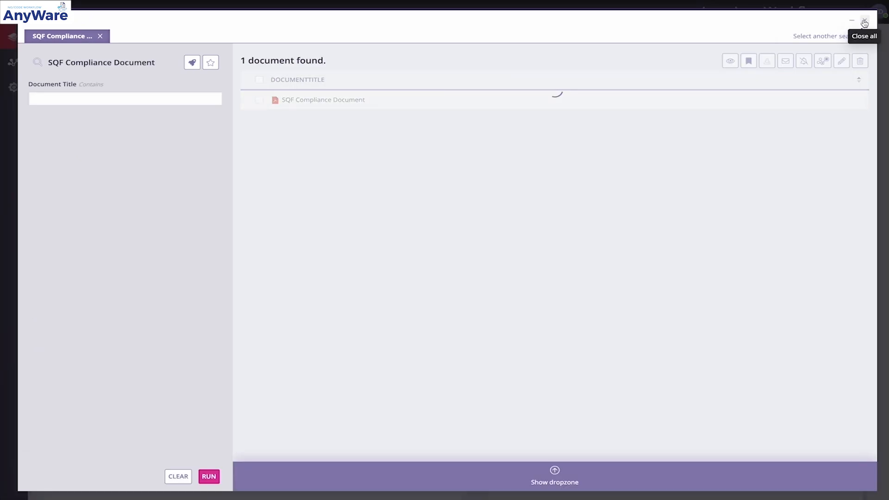
click(863, 22)
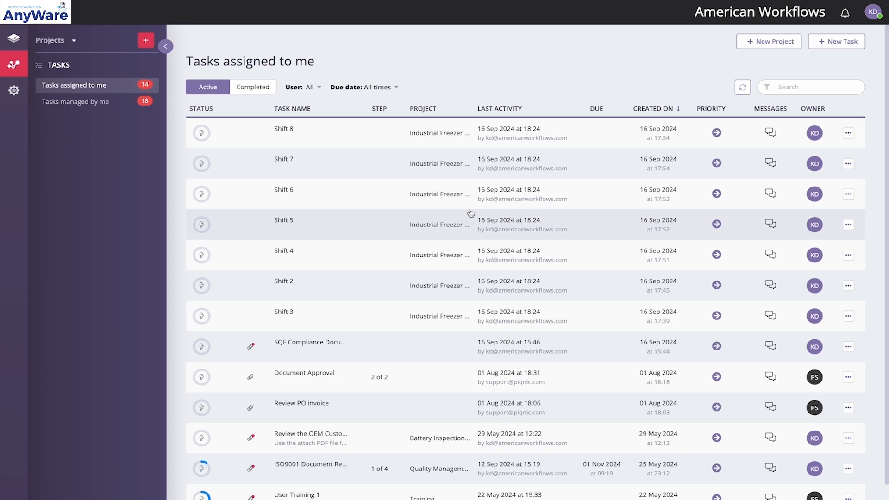
Look over the tasks assigned to me, comparing the completed ones with the active ones
scroll(470, 213, down, 1)
scroll(470, 214, up, 1)
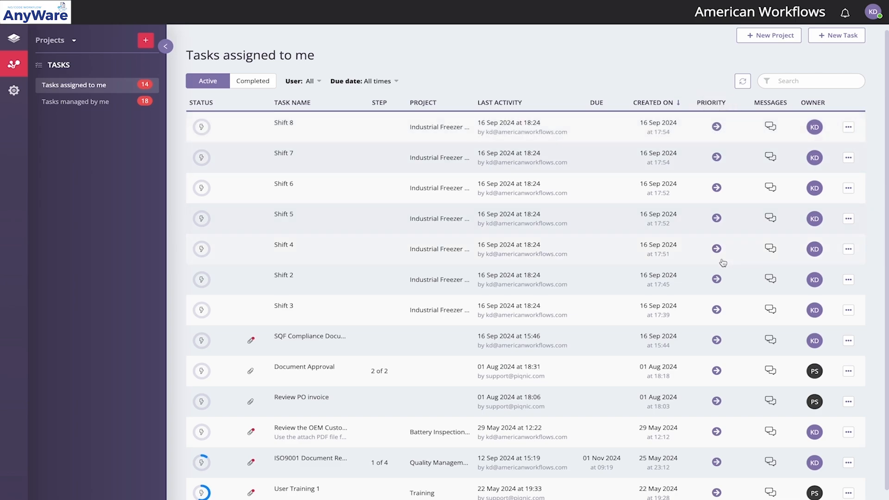
mouse_move(817, 131)
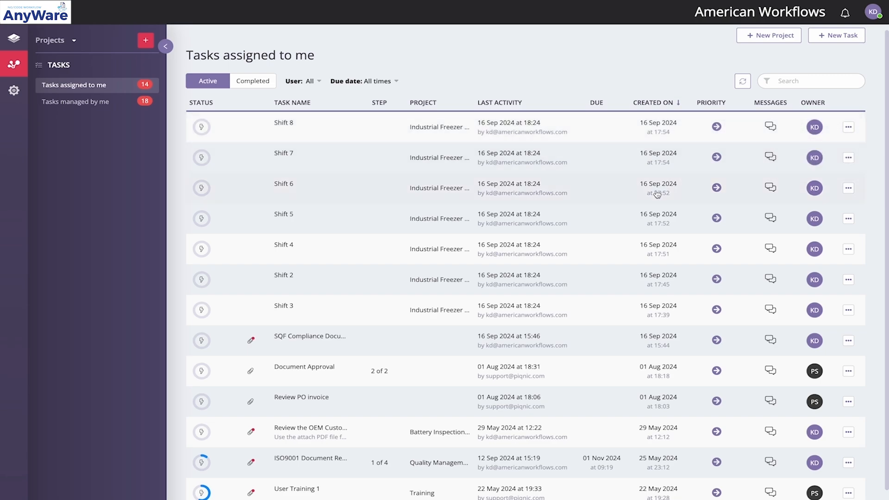
click(263, 84)
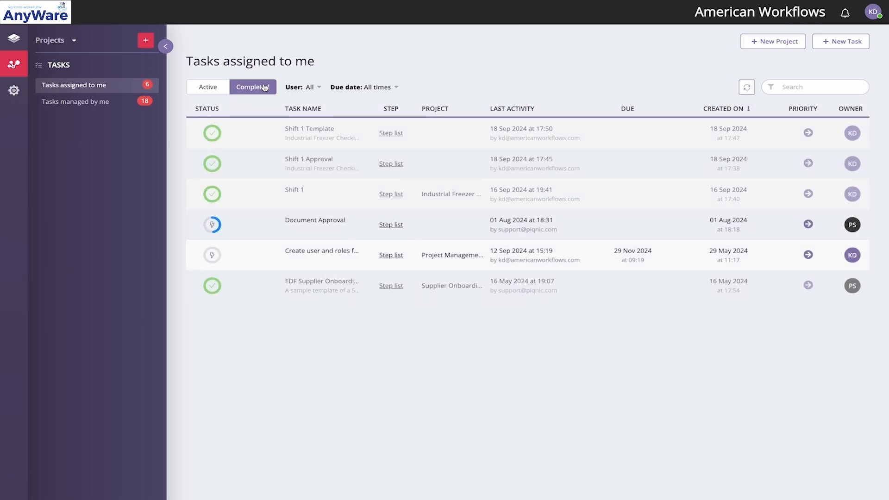
click(206, 87)
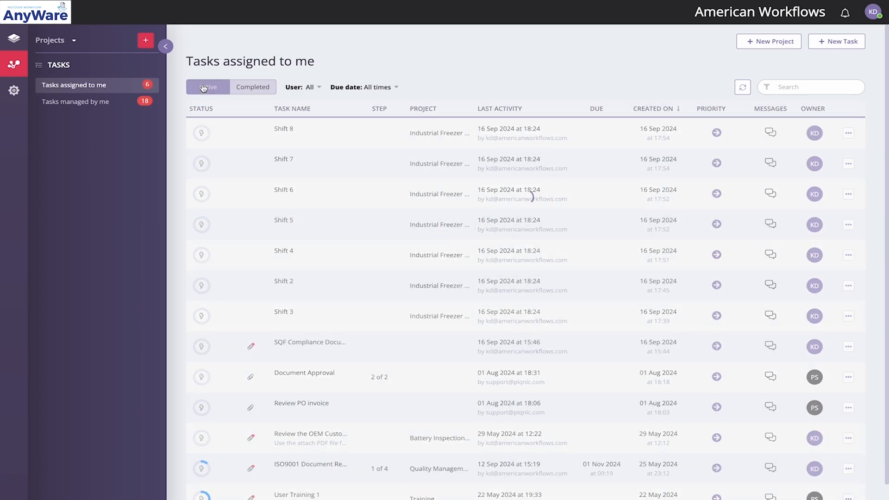
Update the progress of the active SQF Compliance Document task to 20% and close the task
scroll(323, 280, down, 1)
scroll(324, 279, up, 1)
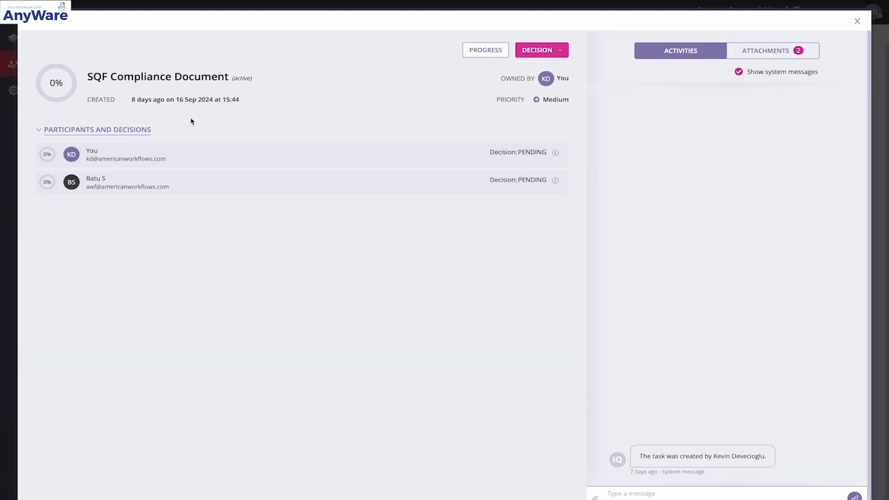
drag(132, 101, 152, 98)
click(145, 241)
click(493, 51)
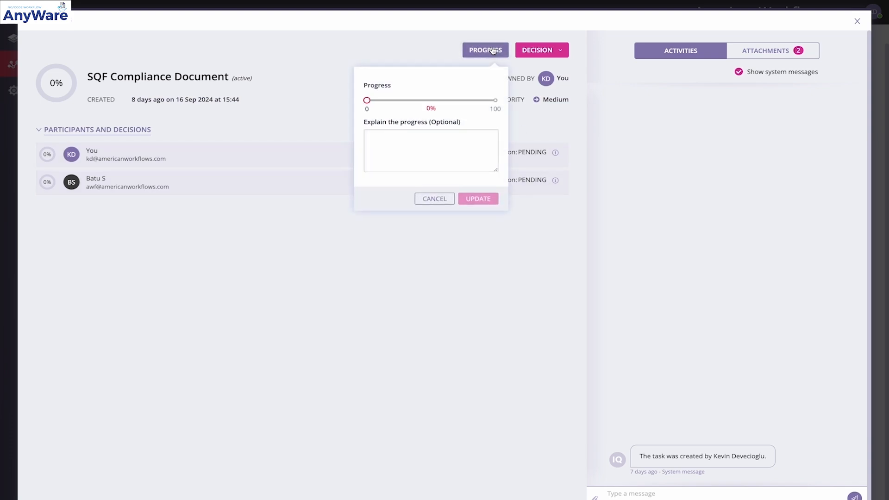
drag(367, 100, 392, 101)
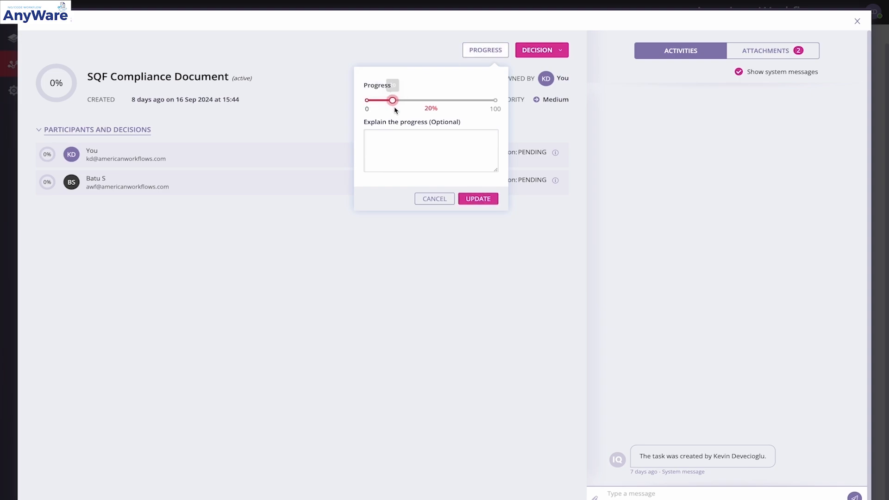
click(487, 199)
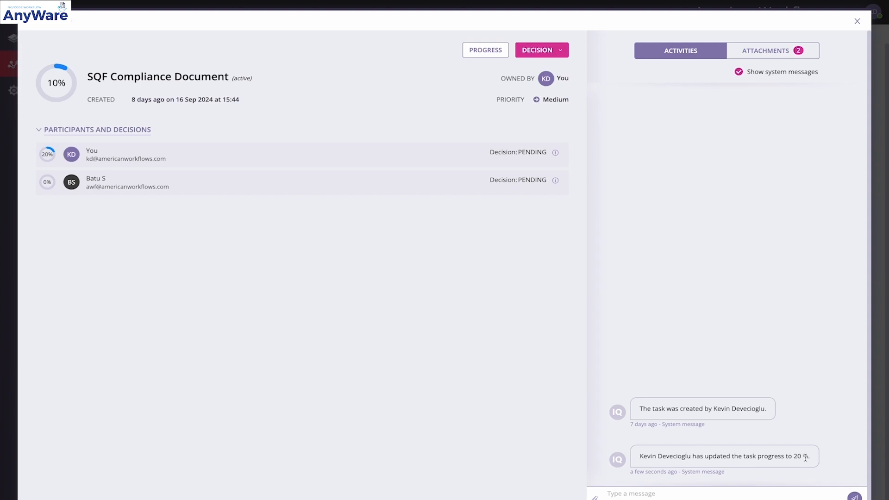
click(858, 21)
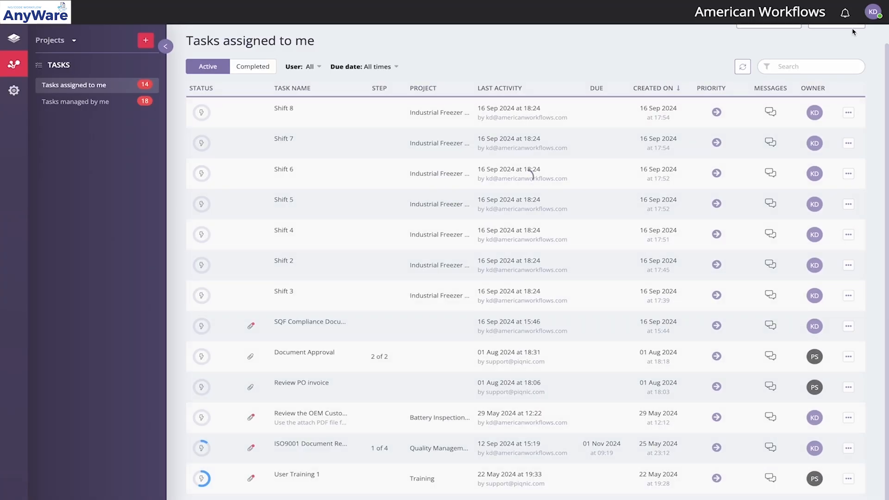
Open the ISO9001 Document Review by Department task from the active tasks
scroll(576, 293, down, 1)
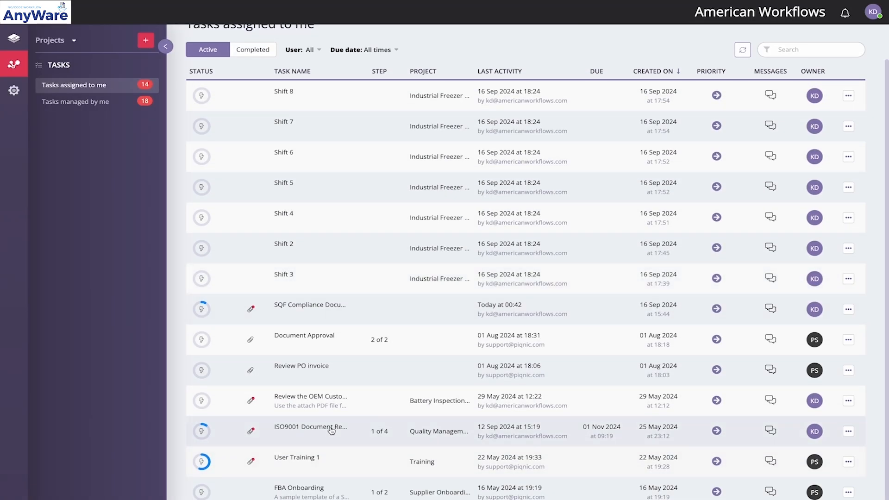
click(331, 429)
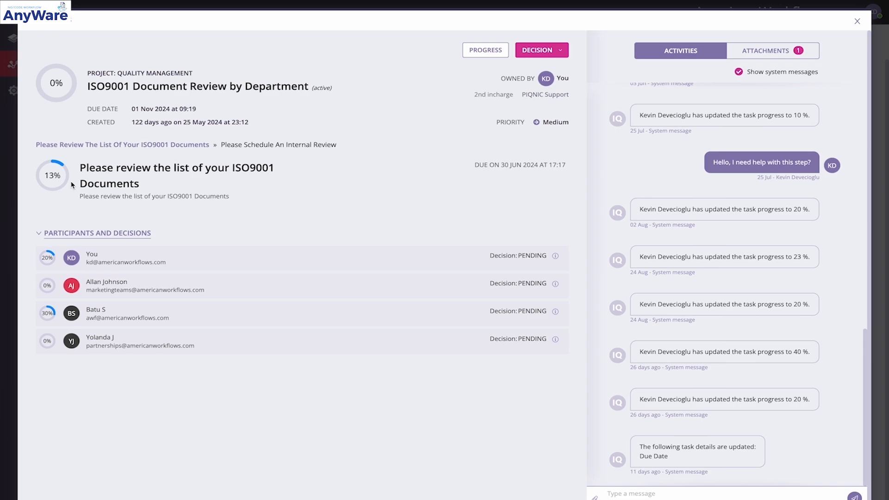
click(486, 50)
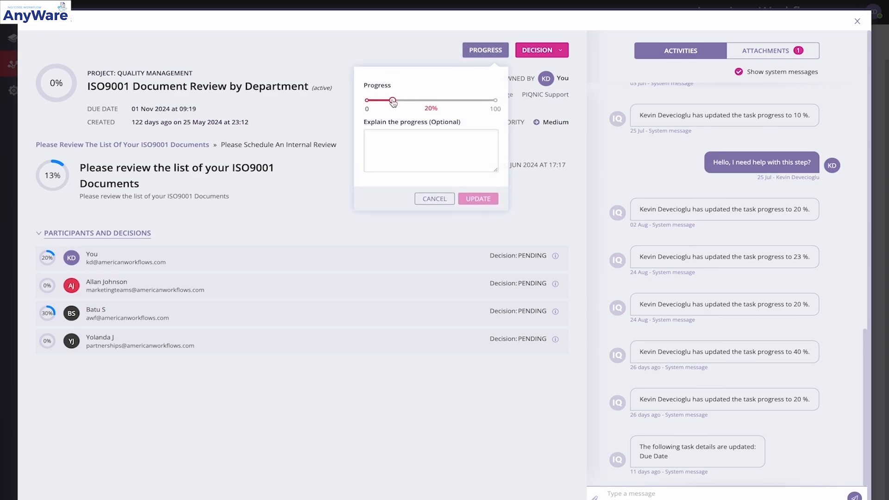
mouse_move(392, 100)
mouse_down()
mouse_move(415, 101)
mouse_move(378, 102)
mouse_move(393, 104)
mouse_up()
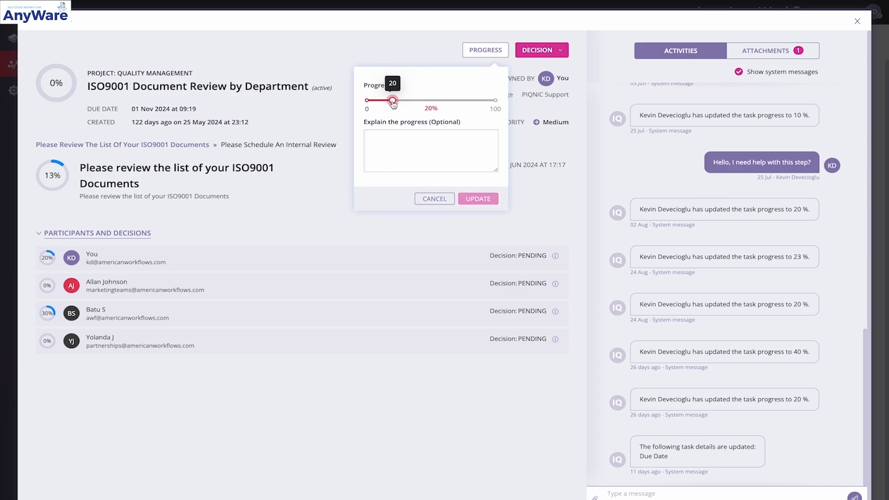
click(434, 198)
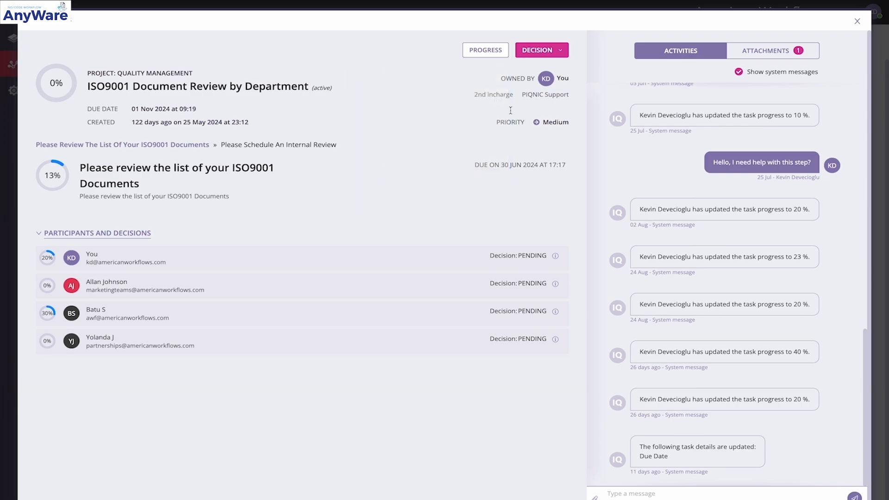
click(560, 51)
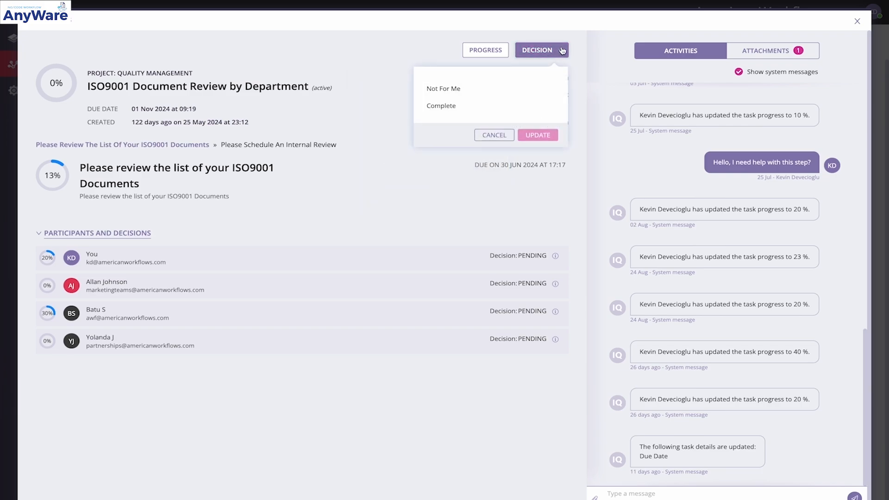
click(453, 109)
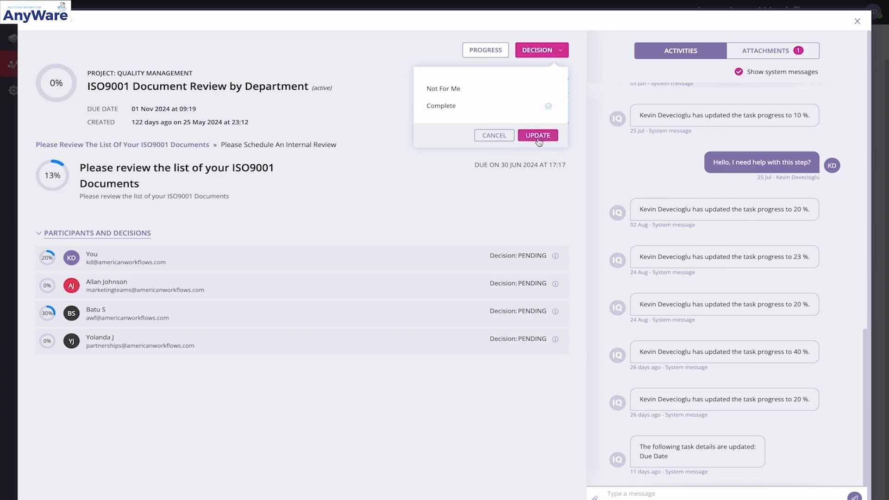
click(532, 176)
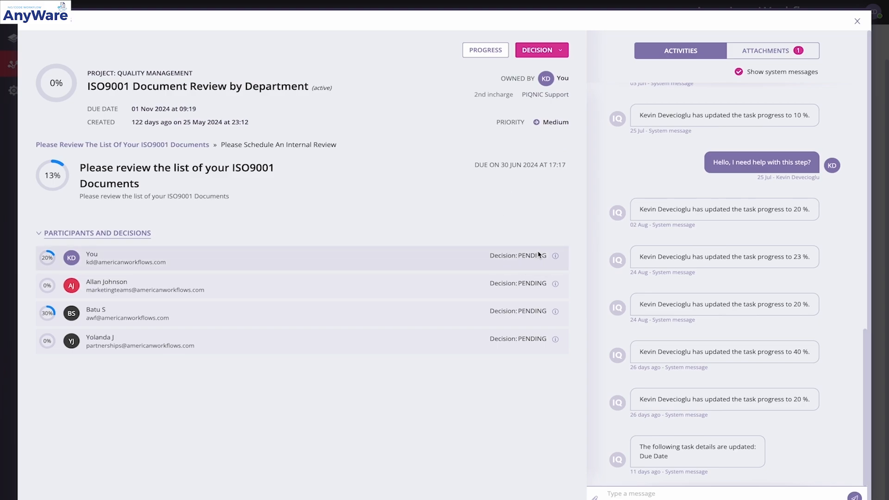
Read through the ISO9001 task's activity history of progress updates and messages
scroll(691, 252, up, 2)
scroll(691, 252, down, 2)
scroll(691, 252, up, 1)
scroll(691, 252, up, 2)
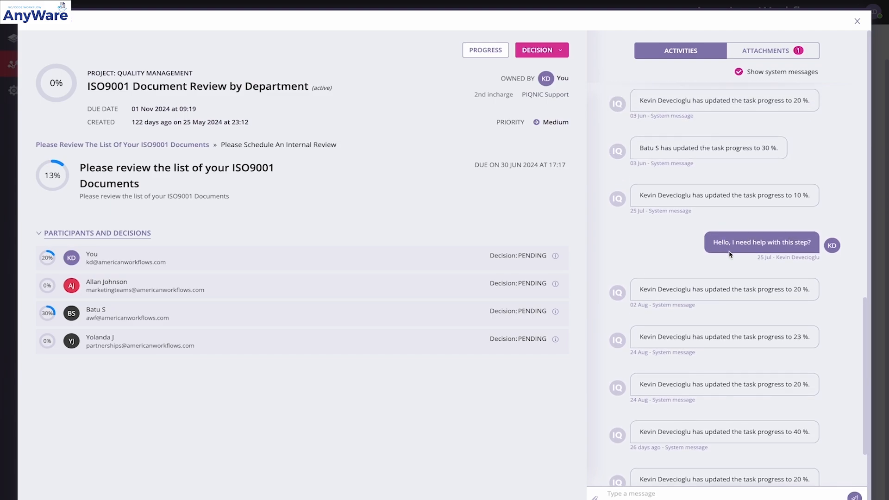
scroll(729, 254, up, 3)
scroll(729, 254, down, 3)
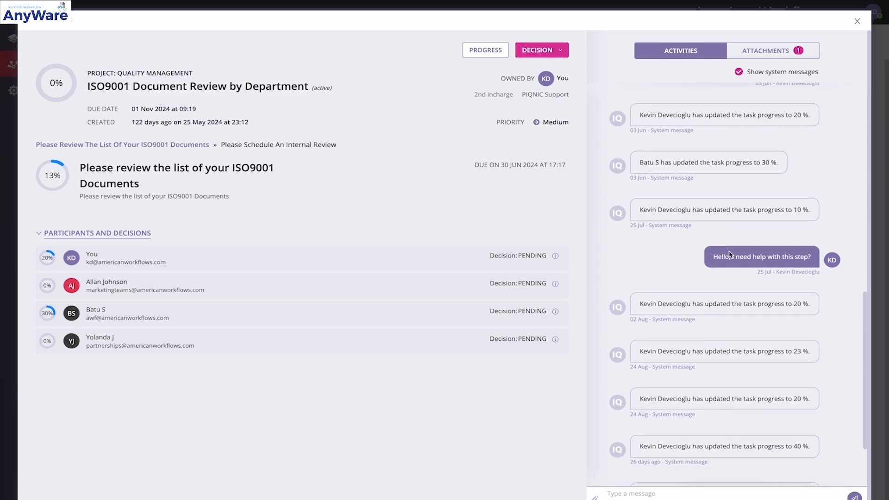
Open the task's attached AutoTrainMan.pdf and look through its pages
click(772, 51)
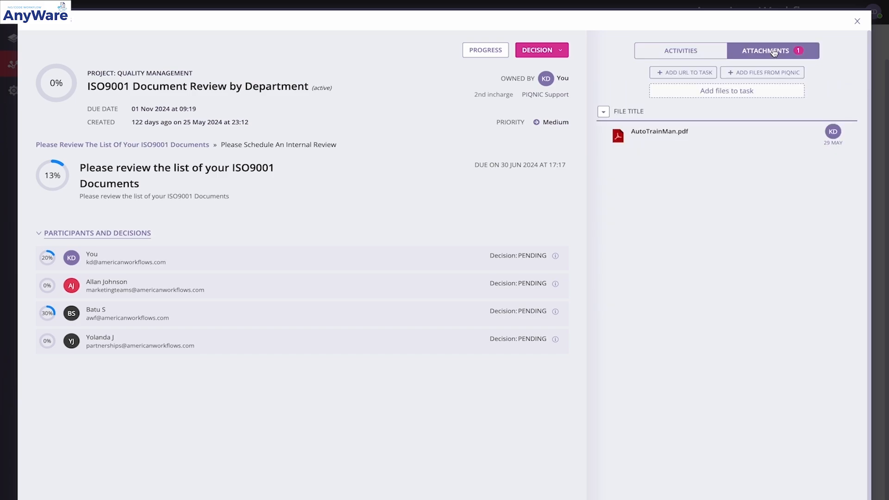
click(690, 133)
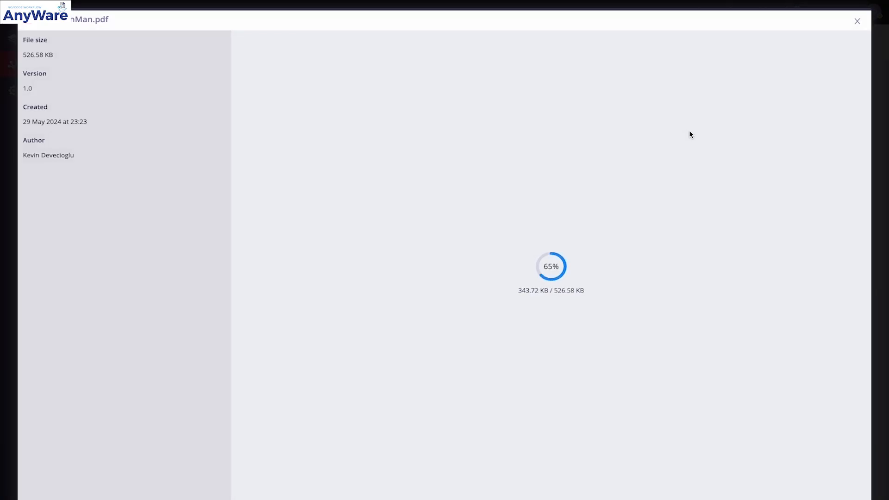
scroll(690, 135, down, 20)
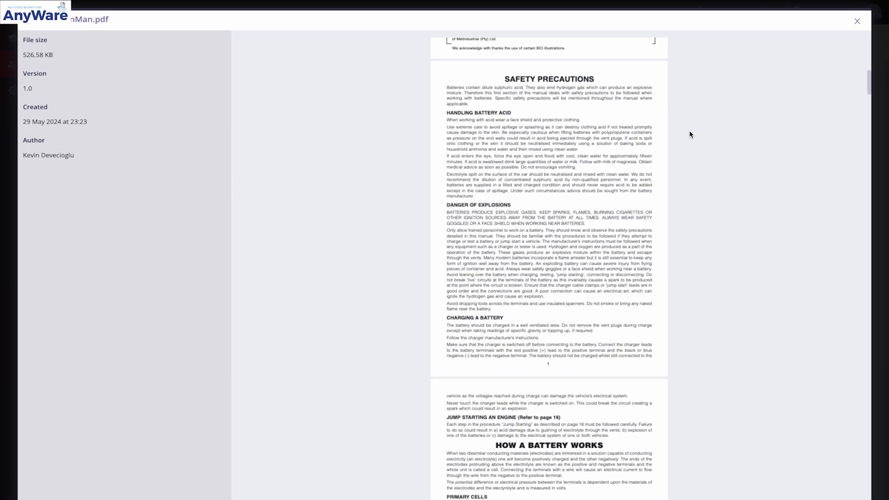
Look through the remaining pages of AutoTrainMan.pdf, and close both the file and the ISO9001 task
scroll(688, 134, down, 4)
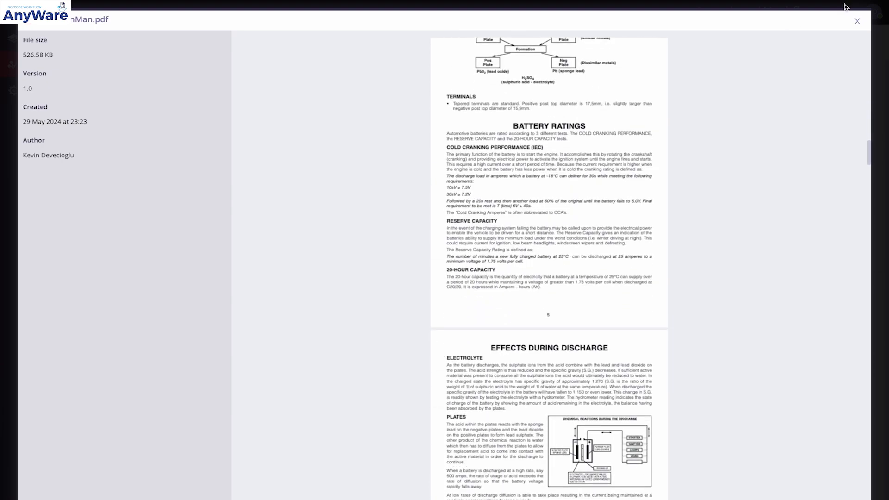
click(857, 22)
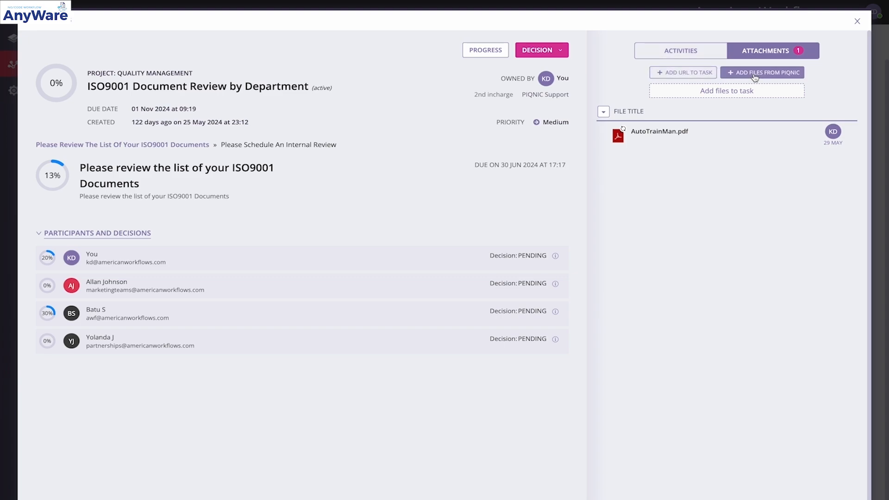
click(667, 54)
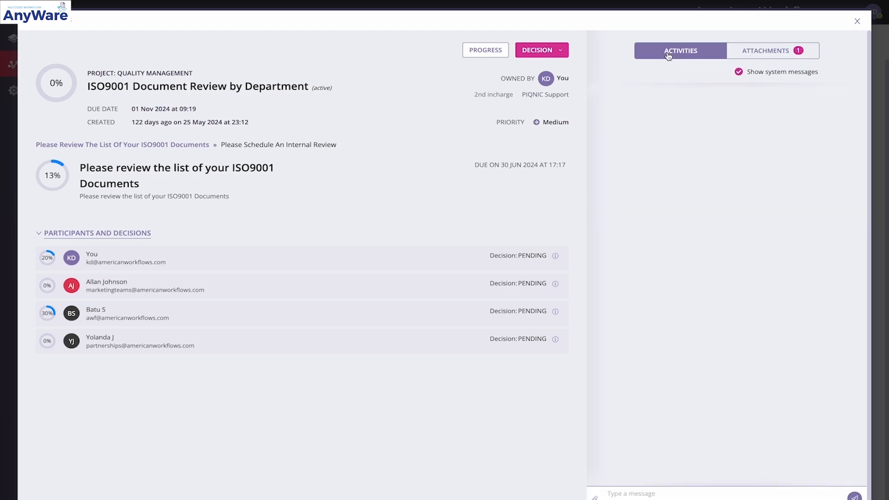
click(857, 21)
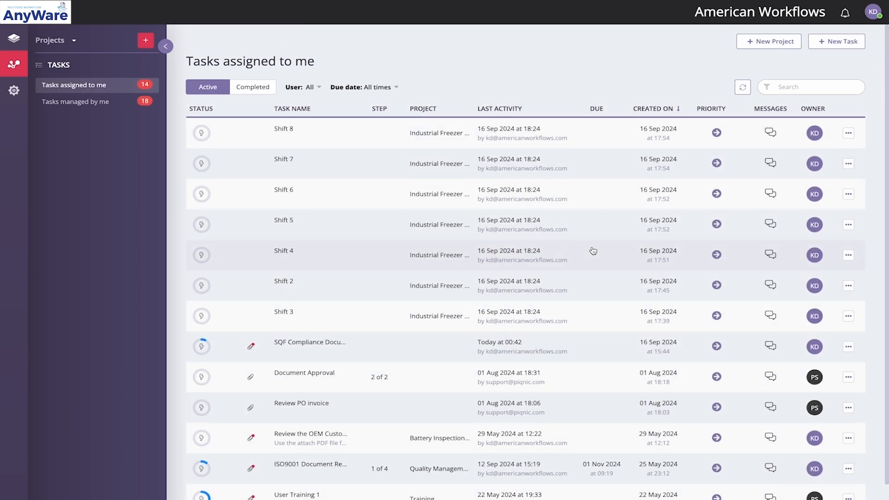
List the tasks managed by me and view the details of the Shift 4 task before closing it
click(88, 101)
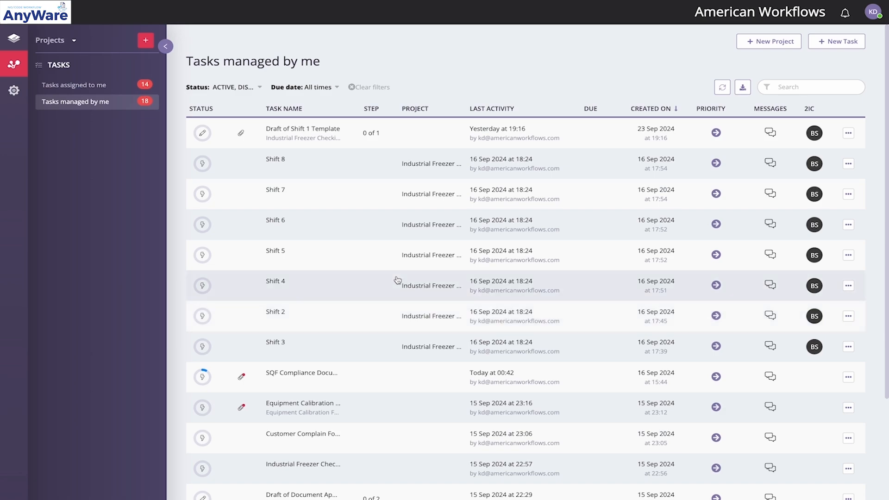
click(397, 280)
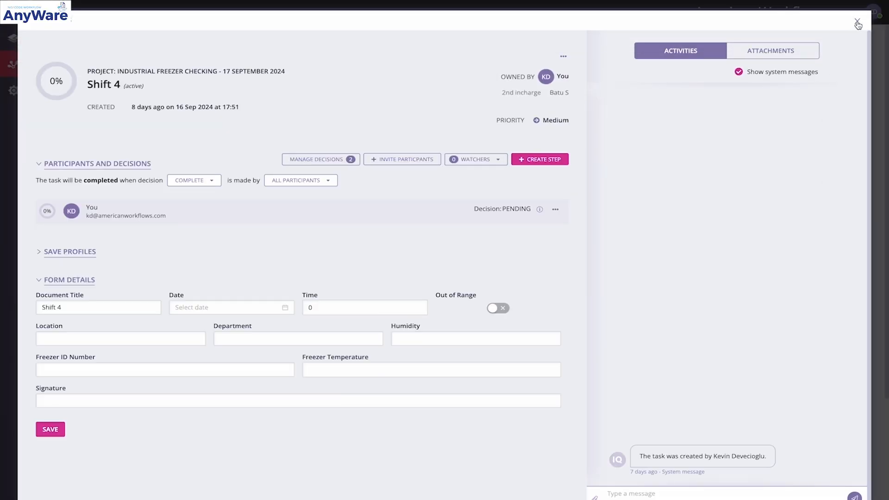
click(856, 21)
Review all three steps of the managed task "Create user and roles for your department" and close the task
scroll(528, 308, down, 5)
scroll(527, 308, down, 1)
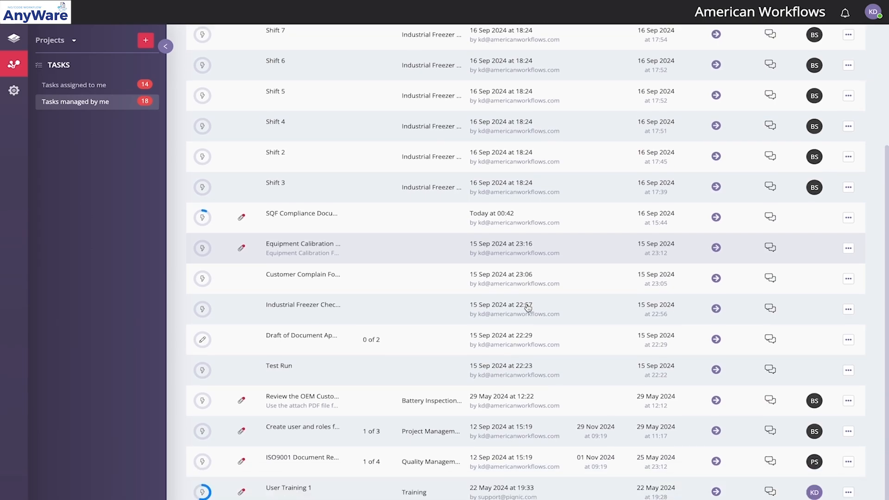
click(339, 431)
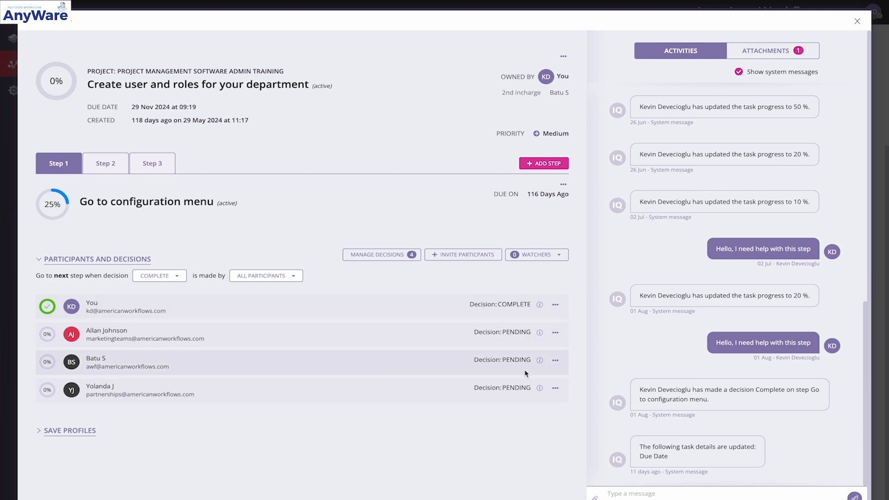
click(110, 166)
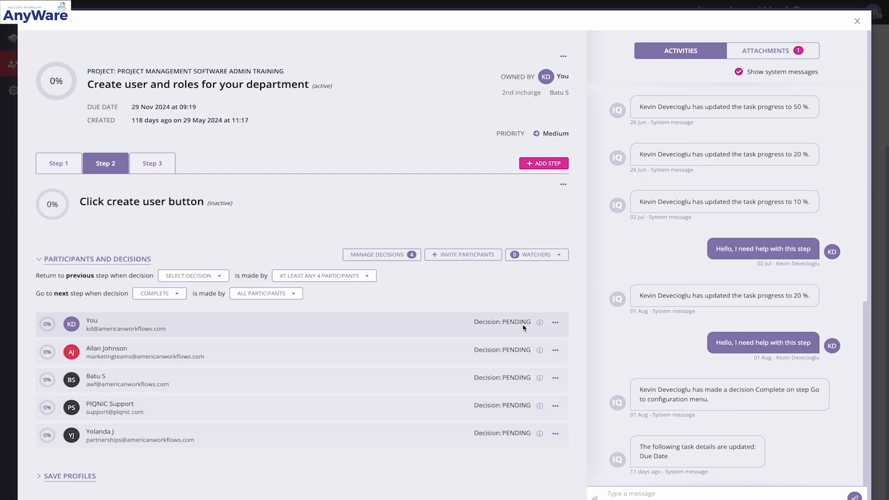
click(154, 165)
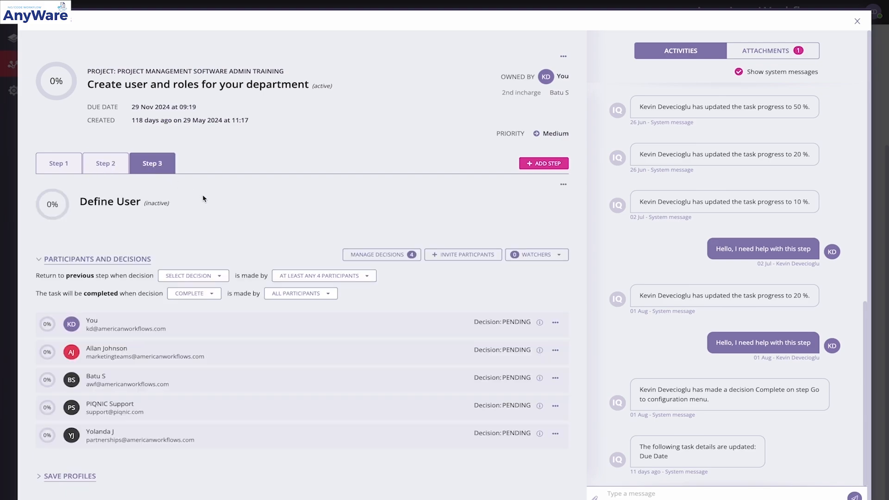
click(857, 22)
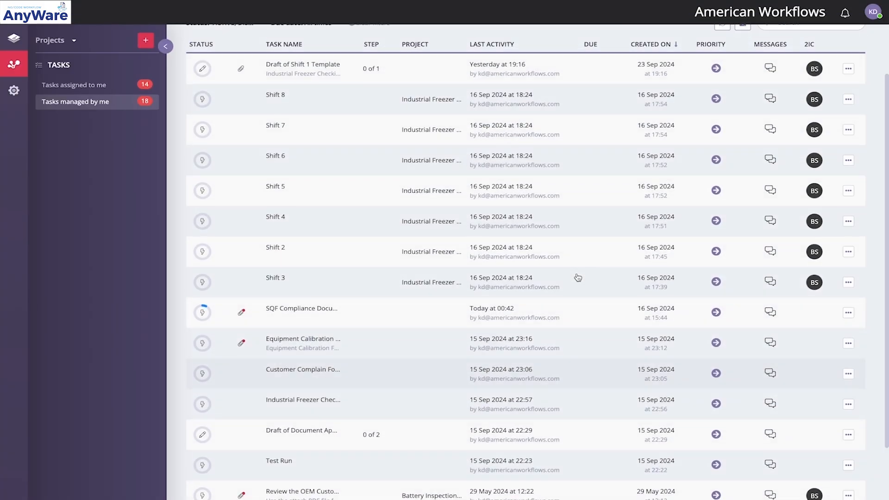
View the new project form's fields and its 2nd Incharge choices, closing the form without creating a project
scroll(578, 277, up, 2)
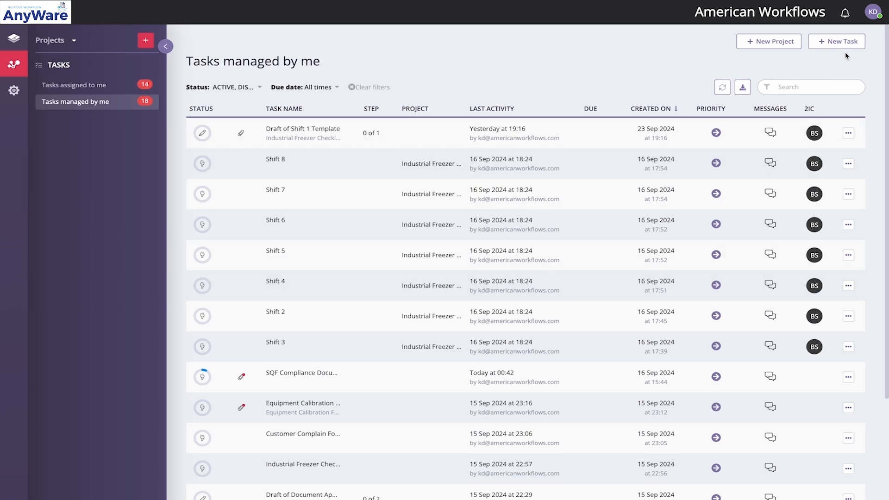
click(772, 41)
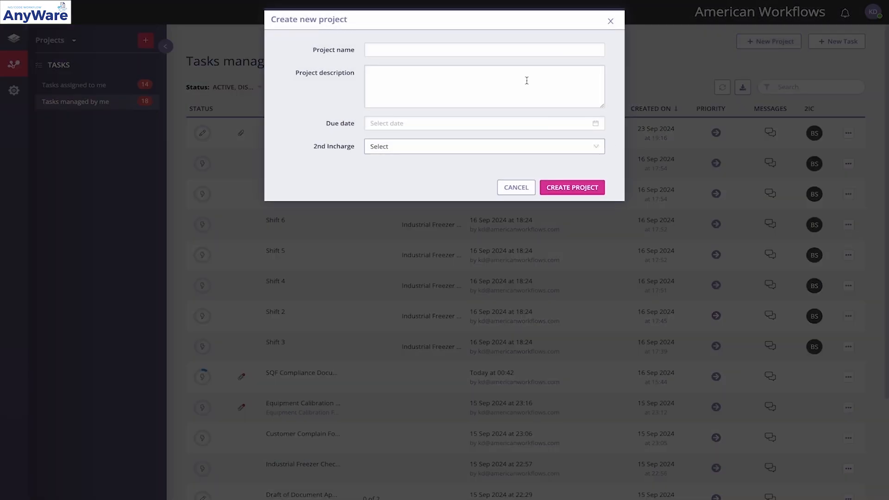
click(506, 50)
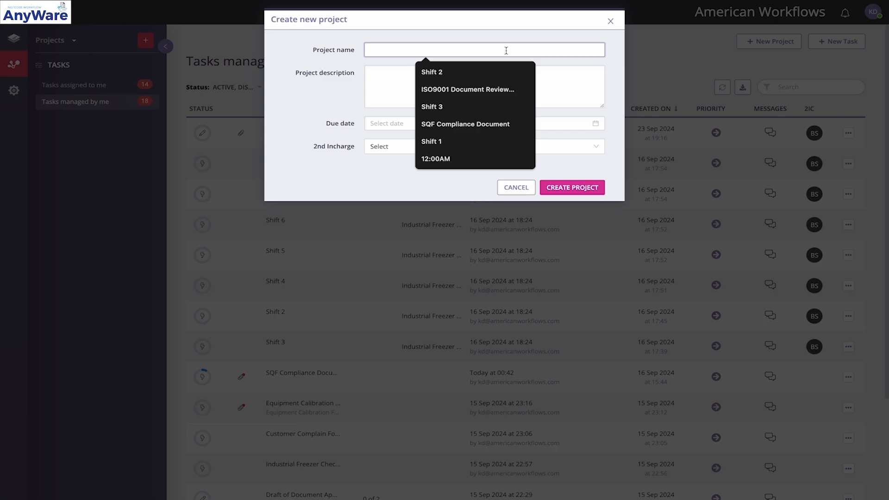
click(397, 87)
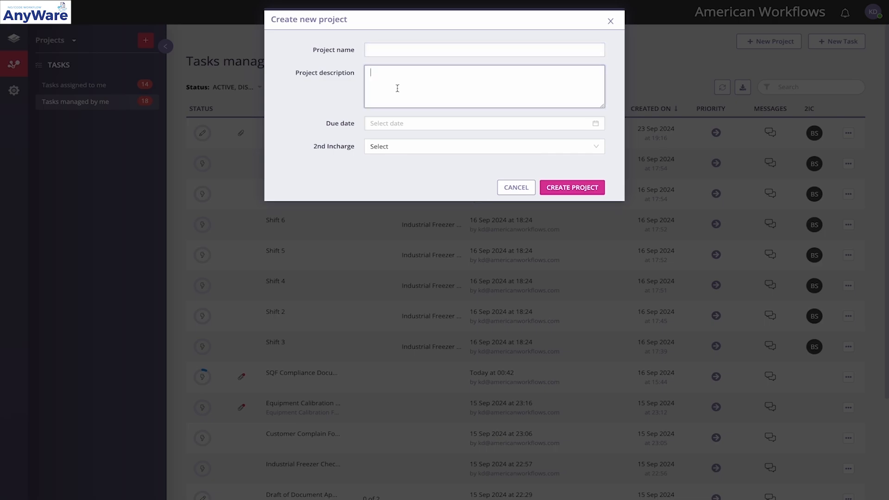
click(330, 123)
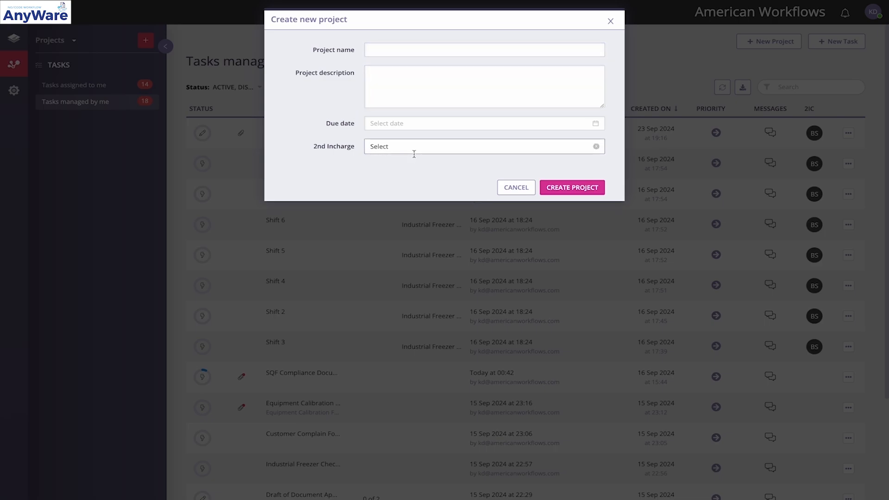
click(400, 148)
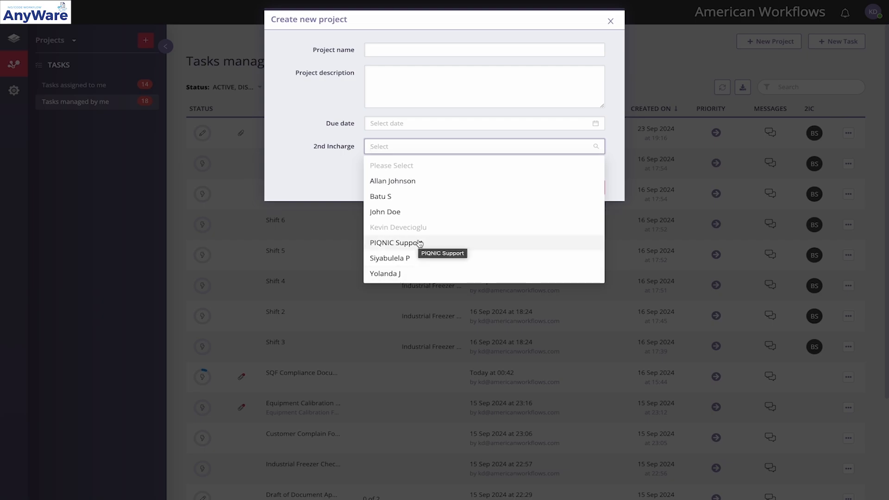
click(290, 169)
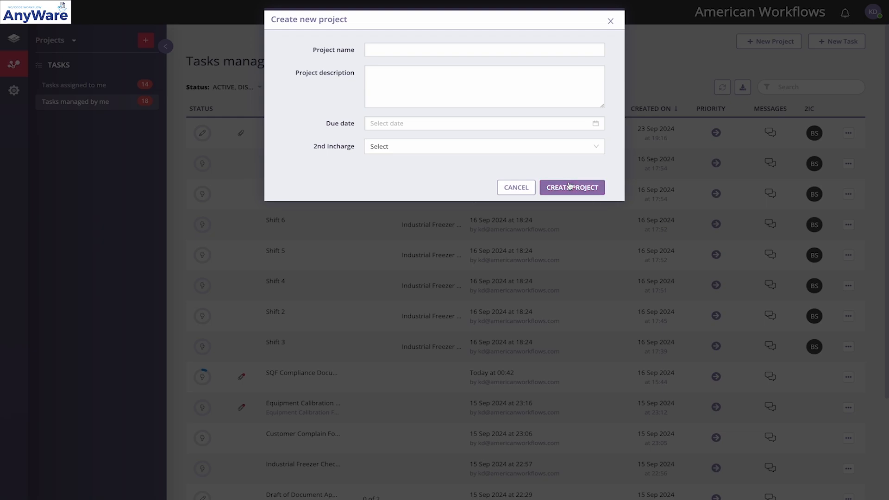
click(610, 21)
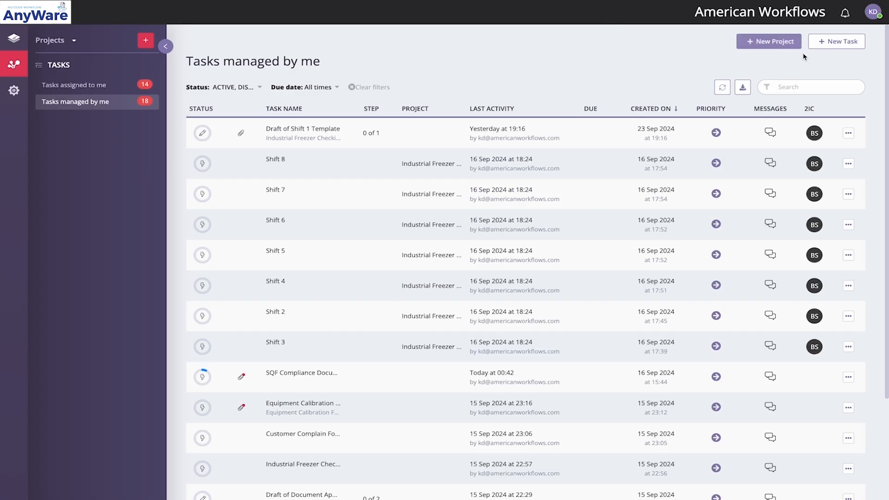
Start a new task and assign it to the project Battery Inspection for OEM Customer
click(828, 48)
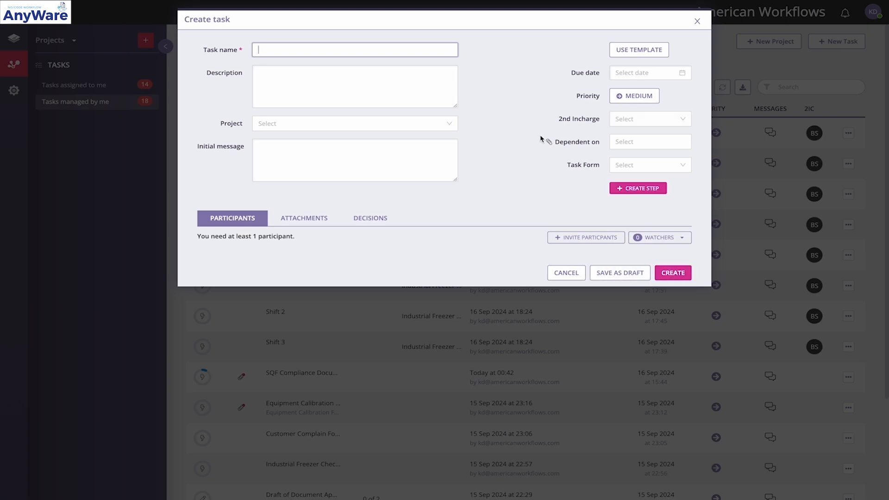
click(414, 46)
click(480, 80)
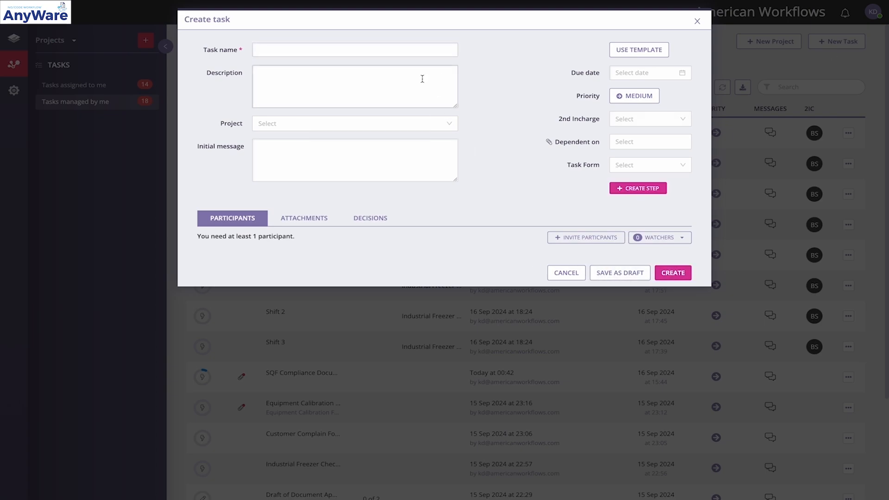
click(452, 122)
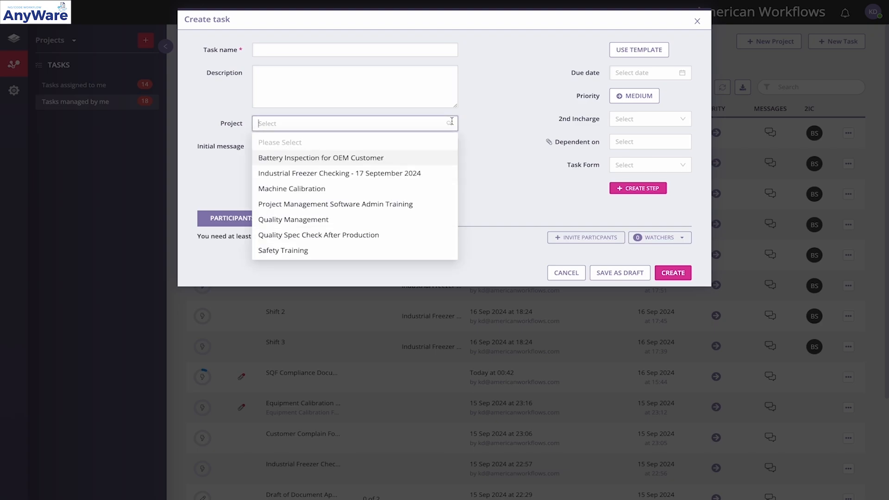
click(480, 116)
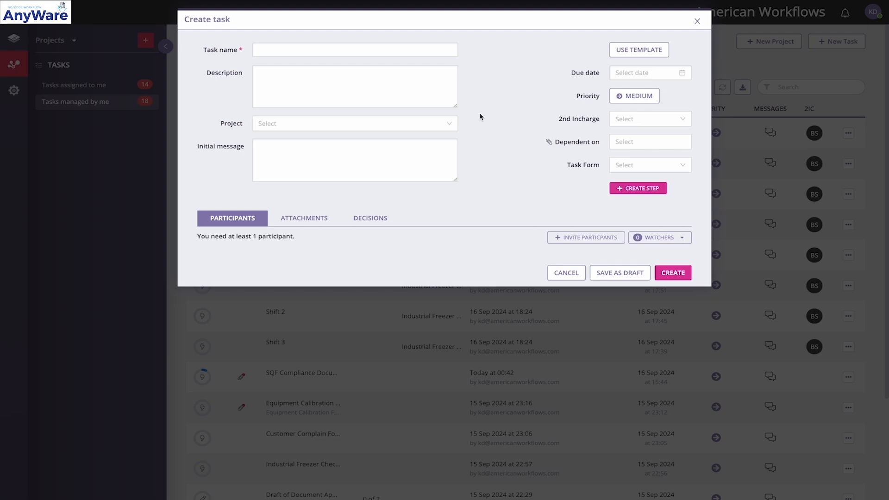
click(448, 123)
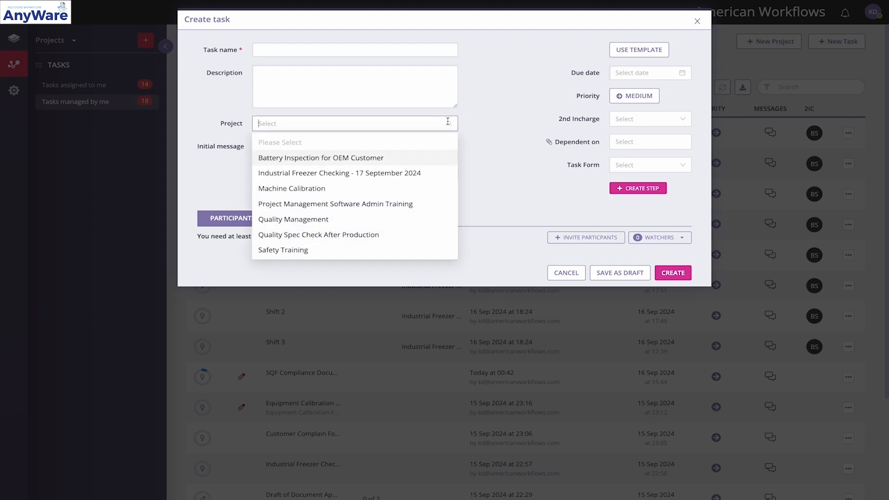
click(359, 158)
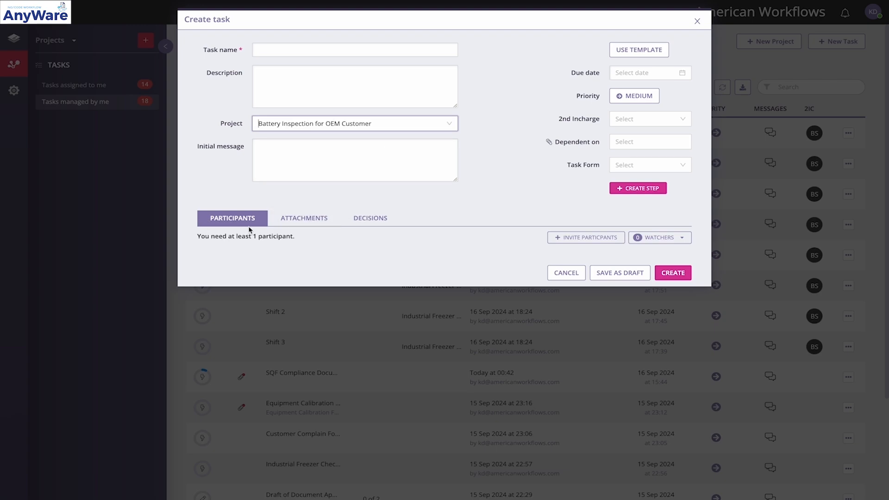
Look through the people available as participants and watchers for the new task without choosing anyone
click(564, 238)
scroll(491, 213, down, 2)
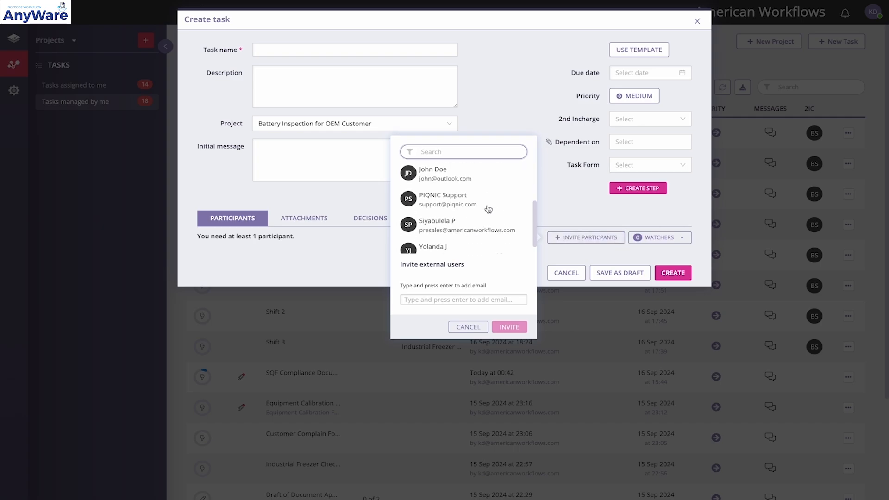
scroll(488, 209, up, 2)
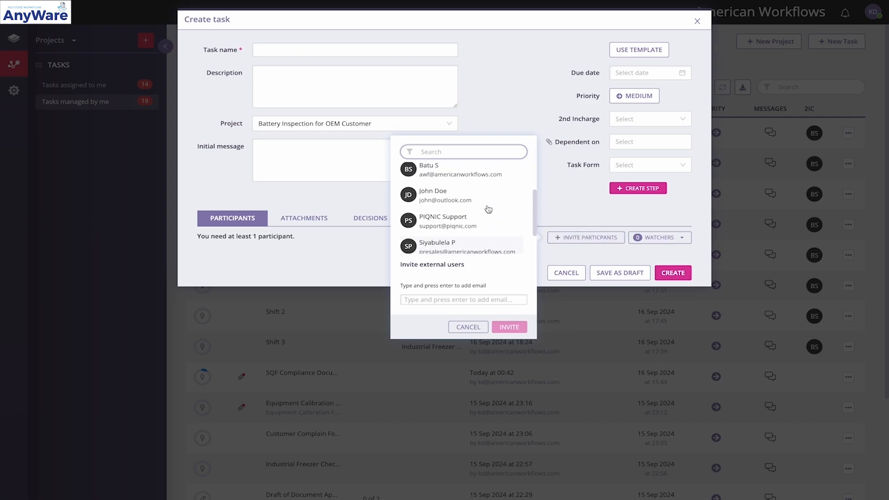
click(567, 185)
click(655, 238)
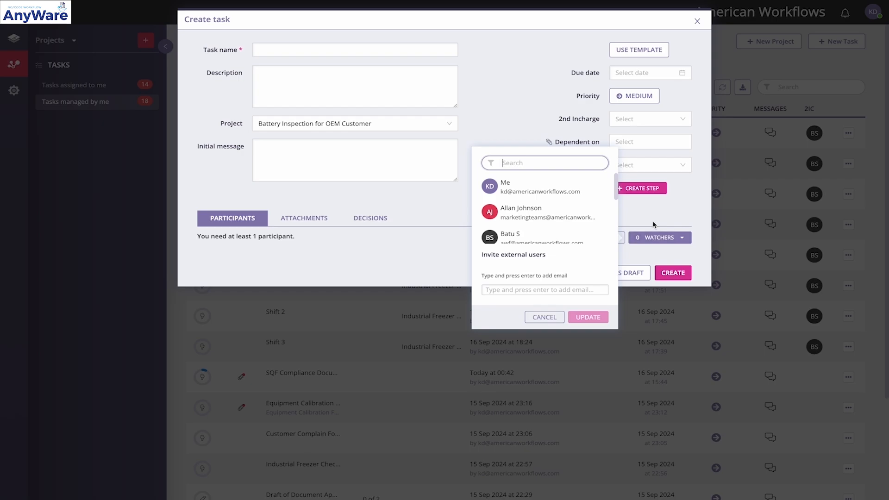
click(653, 225)
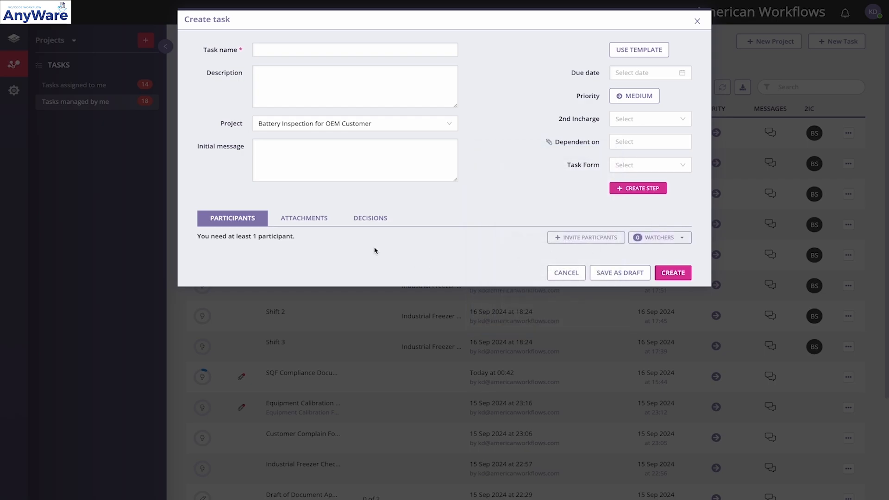
Add an "Approved" decision to the new task's decision options
click(309, 219)
click(357, 221)
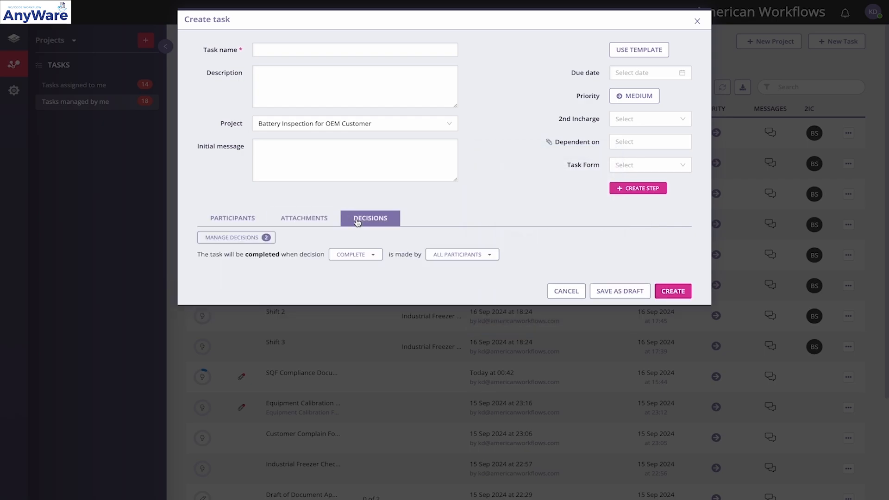
click(268, 237)
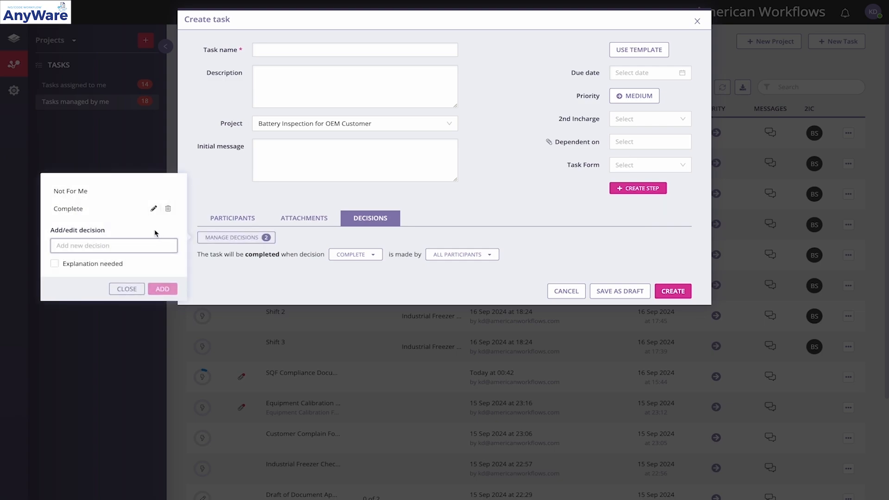
click(117, 240)
text(Approved)
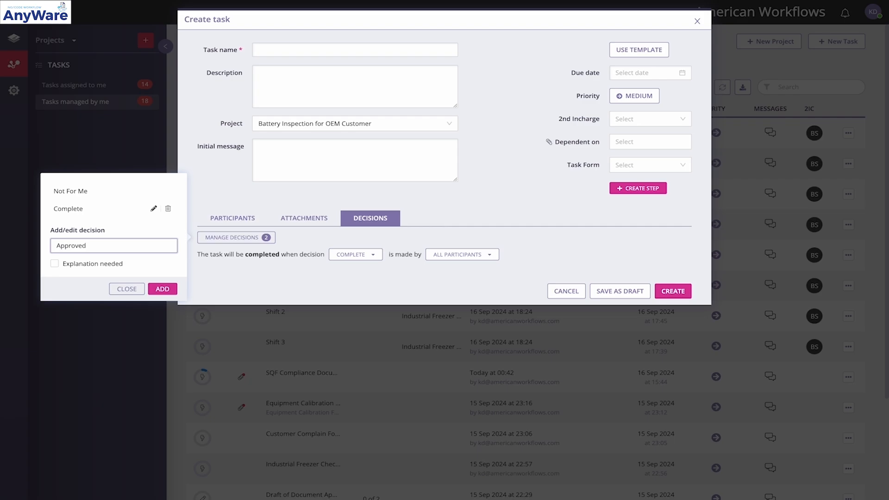
click(160, 288)
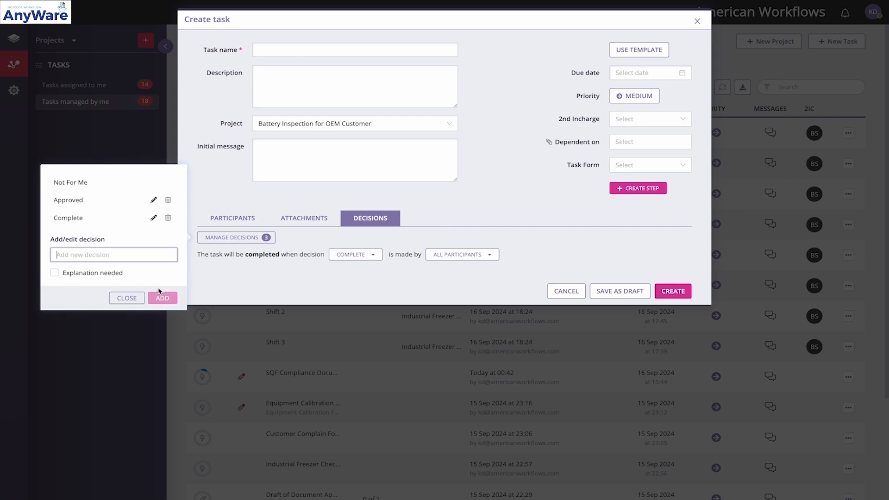
Add a "Rejected" decision to the new task's decision options and close the decision manager
click(90, 254)
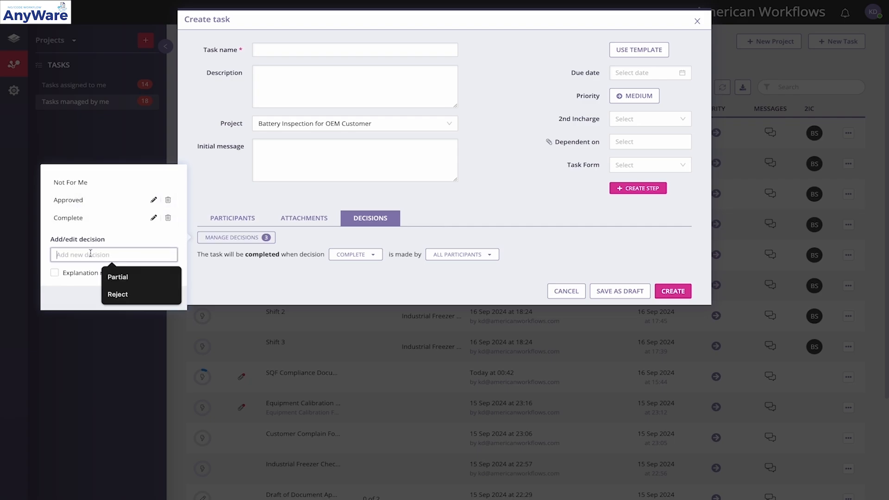
text(Rejected)
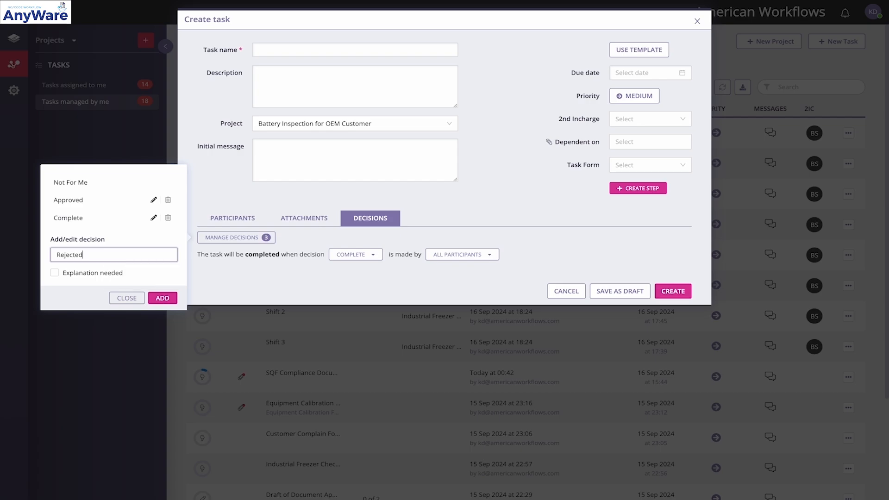
click(156, 297)
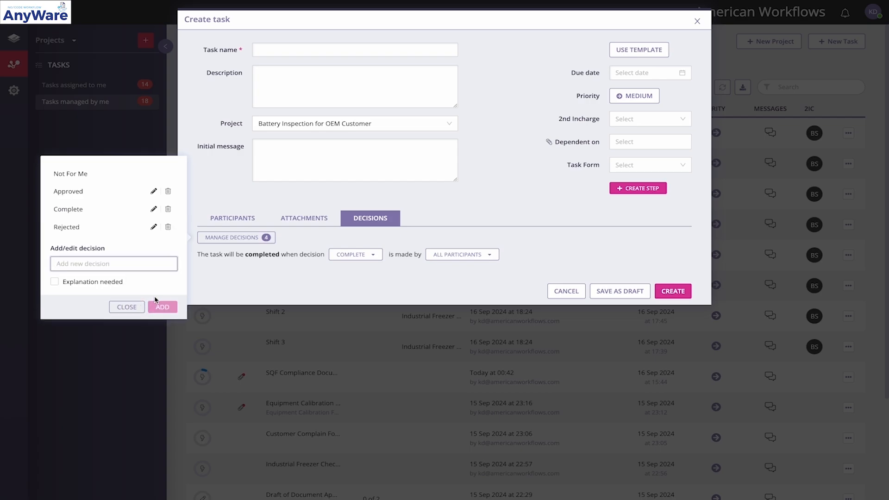
click(227, 277)
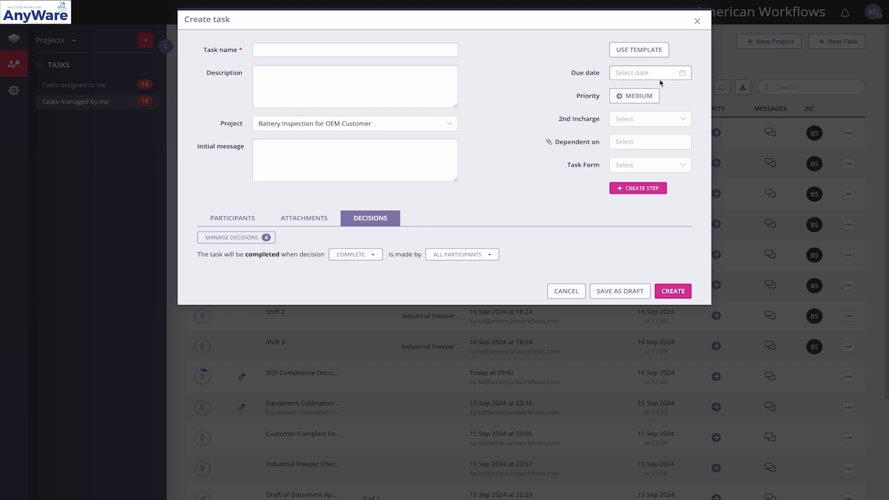
Look through the new task's priority levels, 2nd Incharge choices and step creation option without changing anything
click(644, 95)
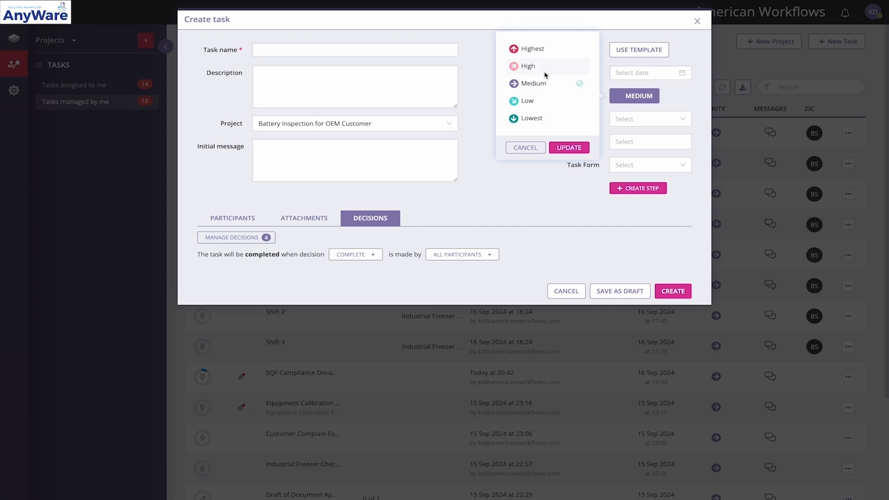
click(509, 190)
click(648, 119)
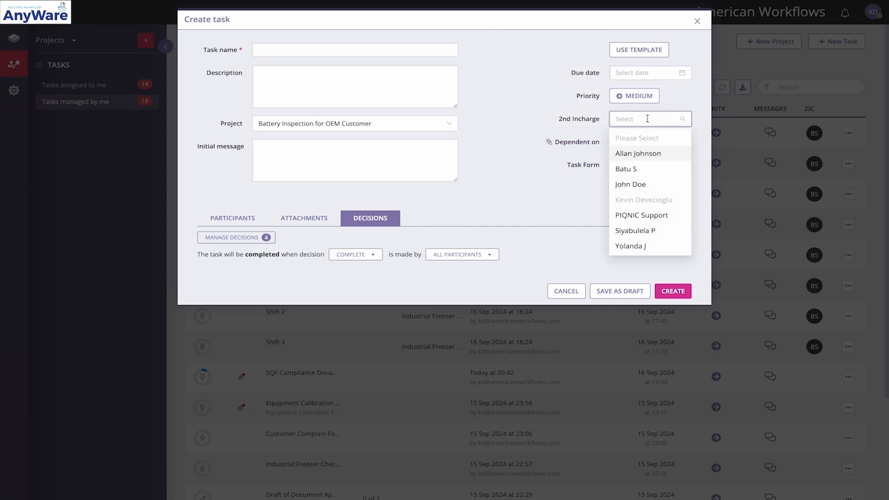
click(547, 128)
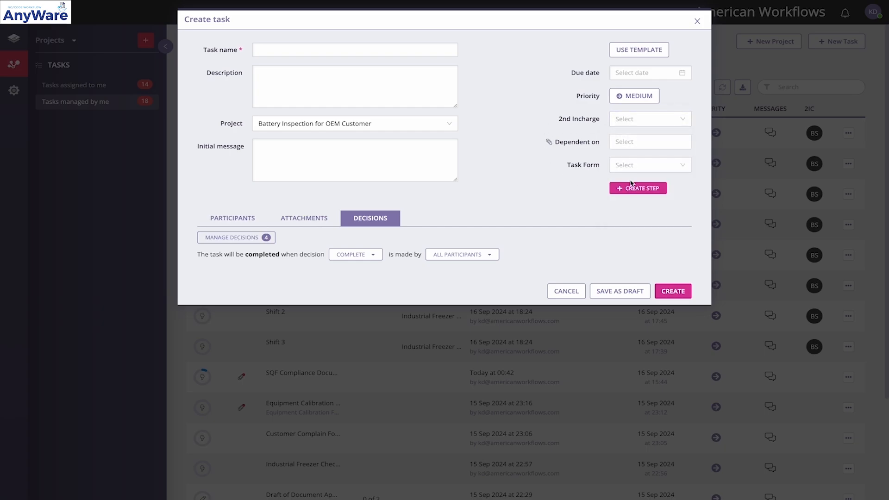
click(627, 190)
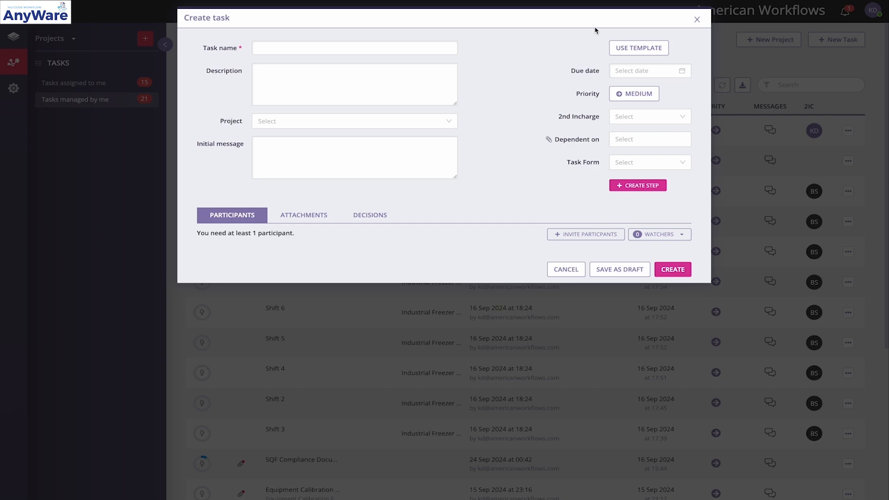
Attach the Universal Customer Complaint Form to the new task as its task form
click(647, 162)
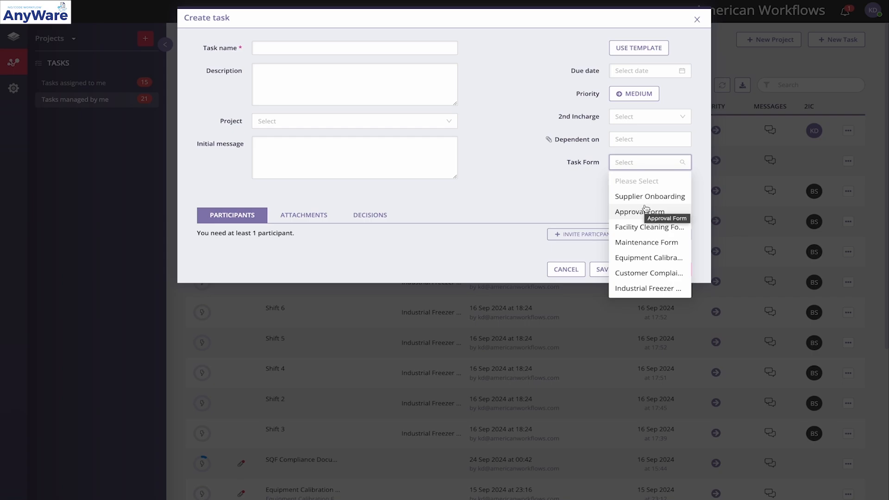
scroll(646, 208, down, 2)
scroll(646, 208, down, 1)
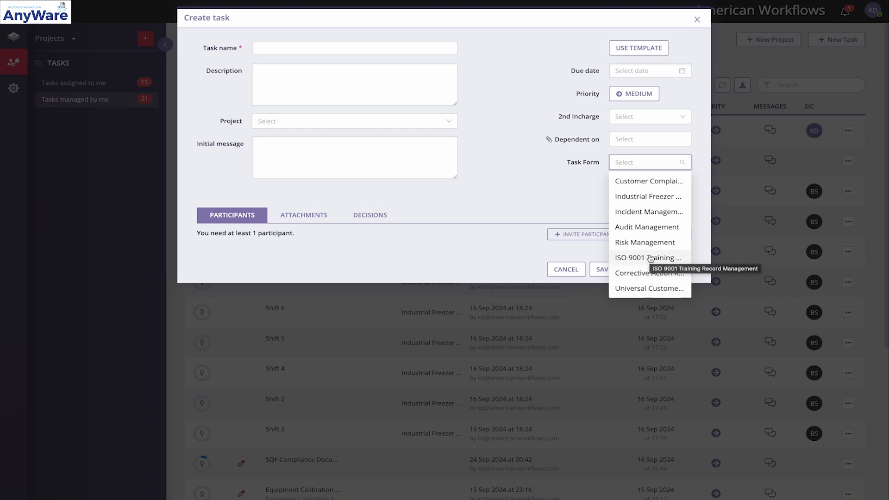
click(656, 289)
scroll(528, 259, down, 2)
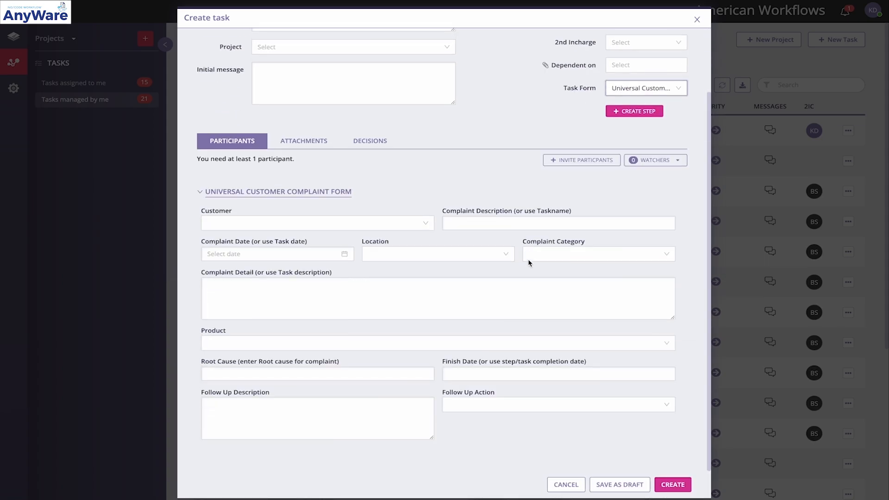
Set the complaint form's customer to ABC Company and its complaint description to "Test"
click(401, 224)
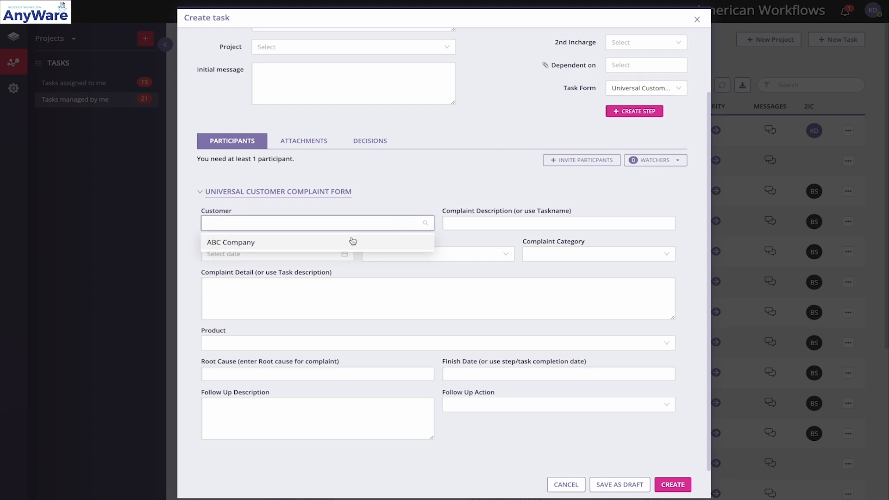
click(346, 243)
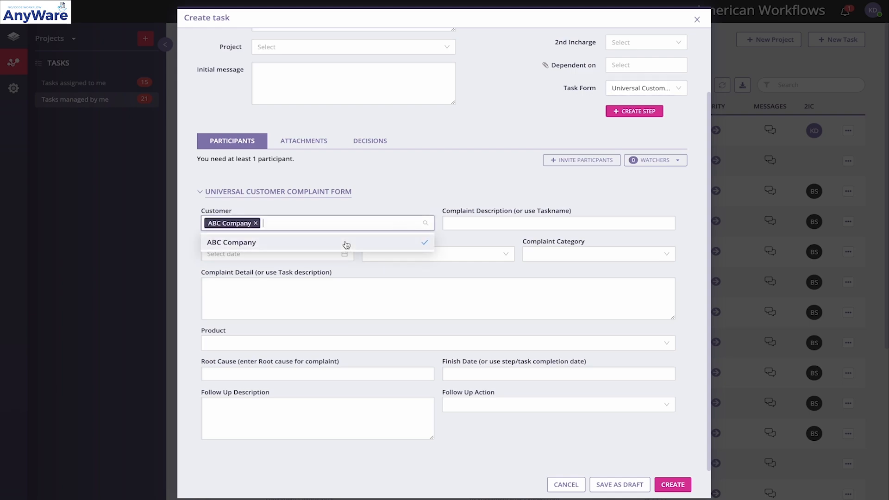
click(490, 221)
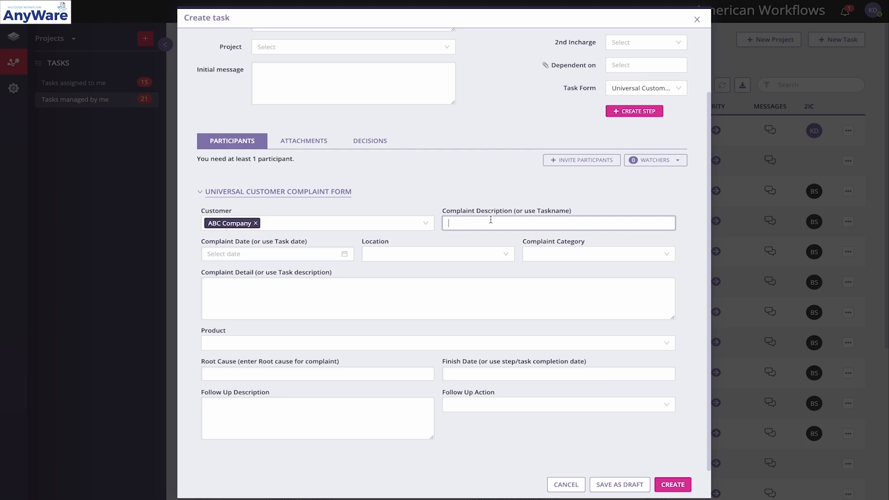
text(Test)
Set the complaint date to 01/10/2024 and the location to New York Branch
click(306, 257)
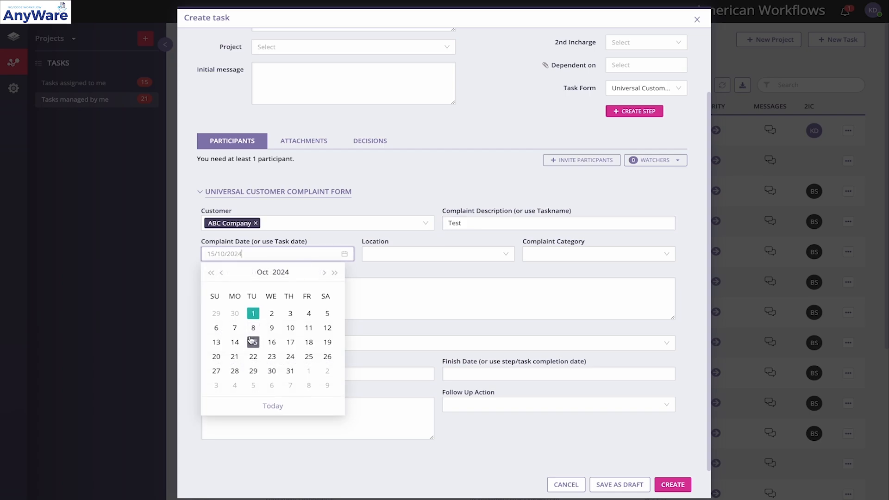
click(252, 312)
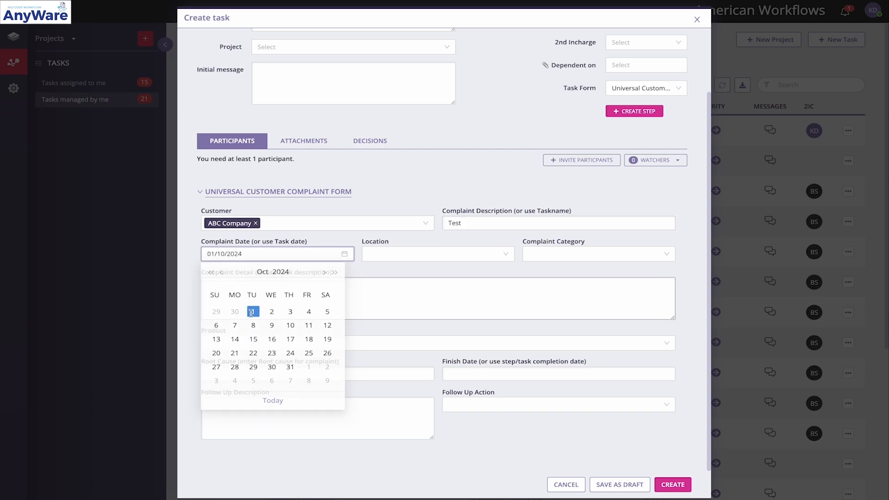
click(396, 254)
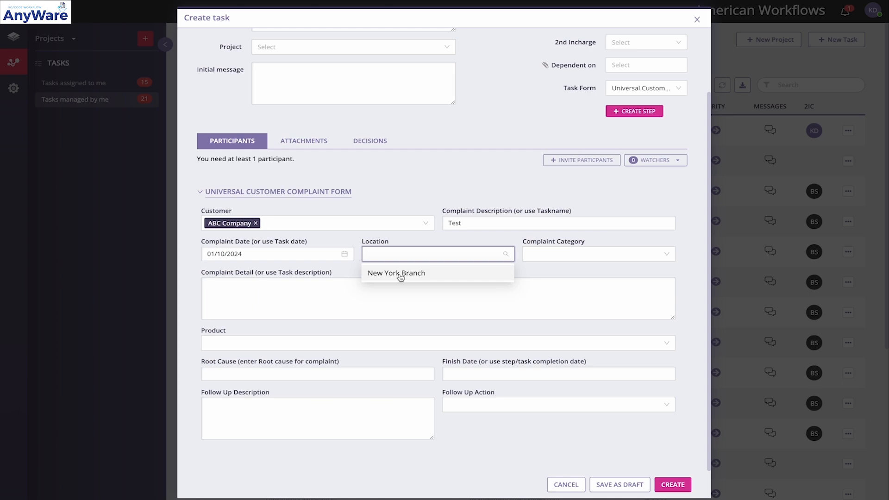
click(399, 273)
Set the complaint category to Product Issue and the product to XYZ Product, leaving the complaint detail empty
click(573, 253)
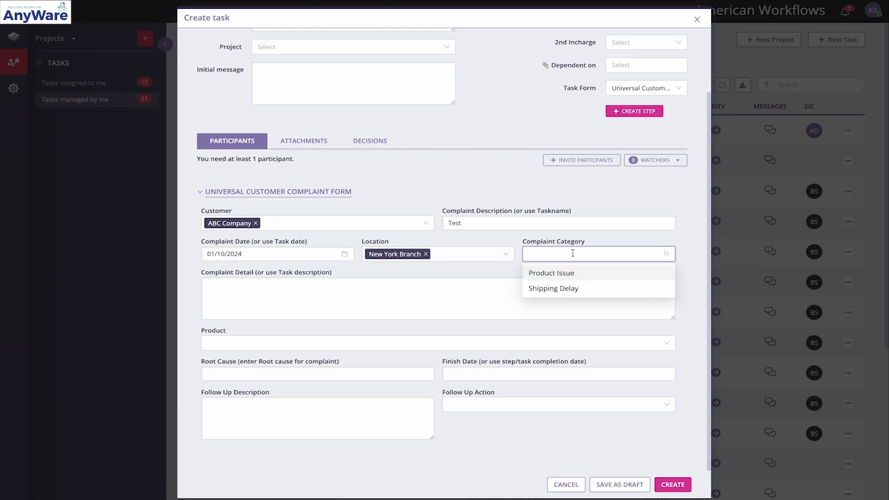
click(577, 274)
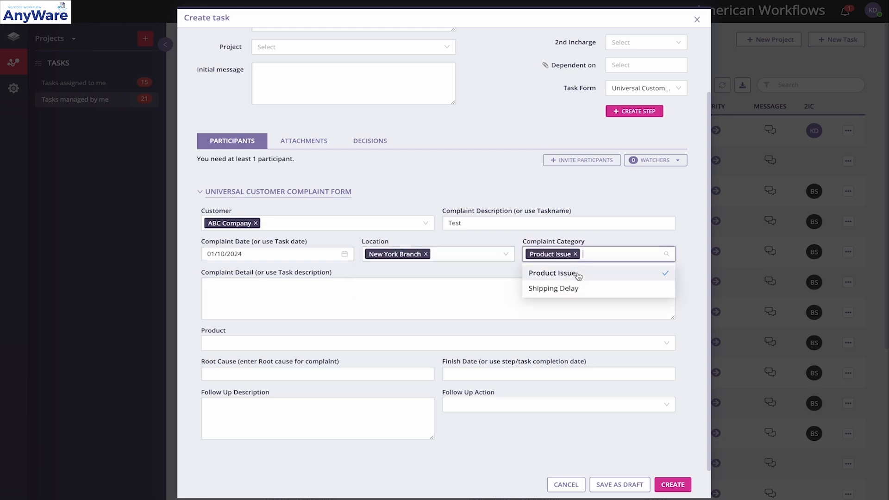
click(494, 276)
click(421, 295)
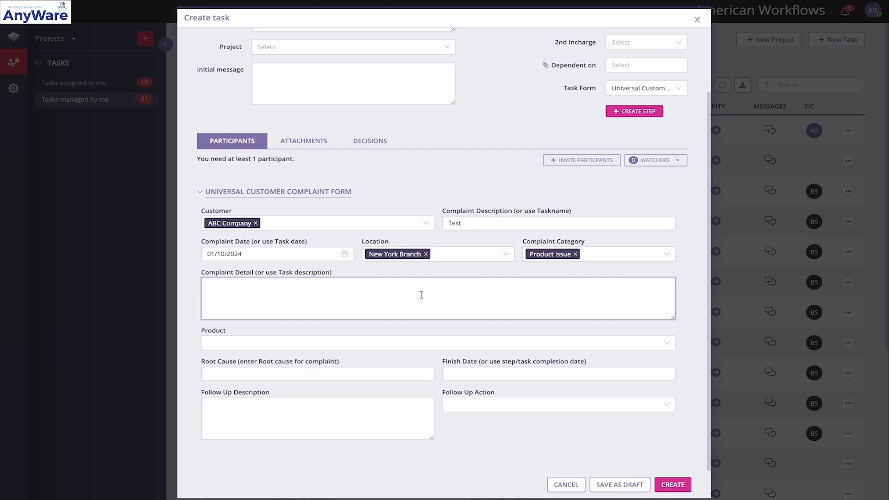
click(356, 338)
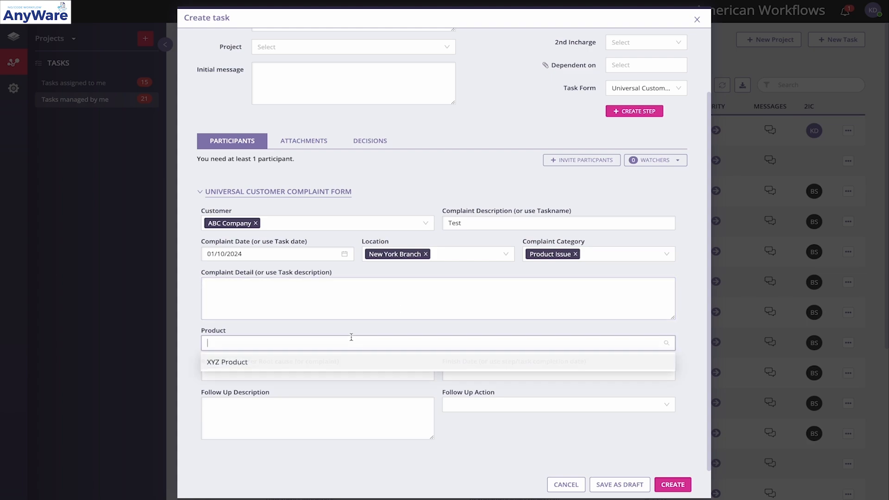
click(272, 360)
click(184, 319)
Look over the complaint form's root cause, finish date and follow-up fields without filling them in
click(219, 373)
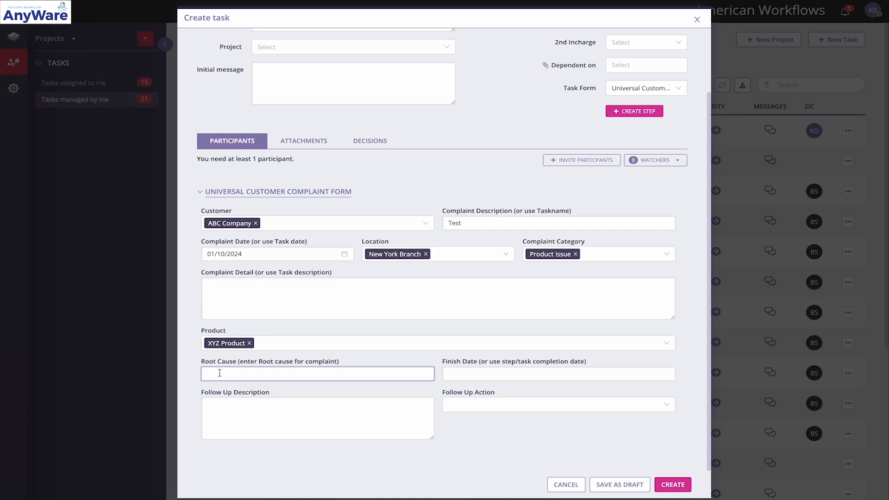
click(479, 372)
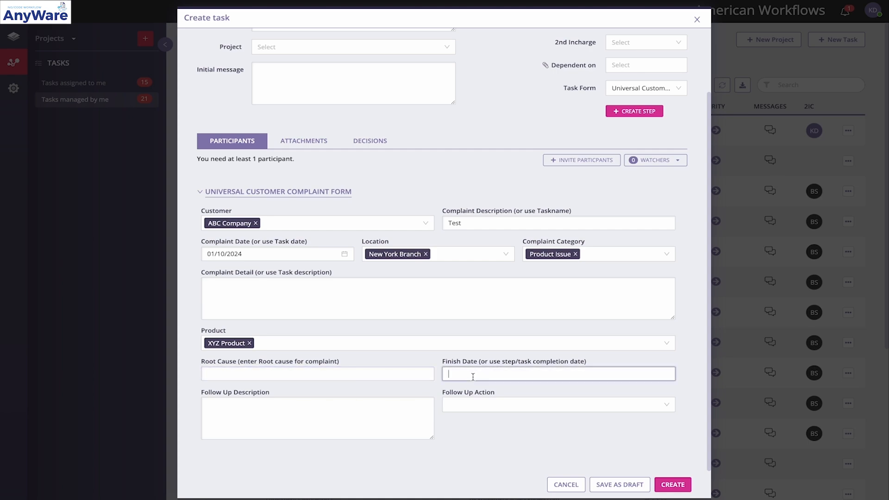
click(311, 417)
click(485, 407)
click(482, 452)
scroll(483, 335, up, 3)
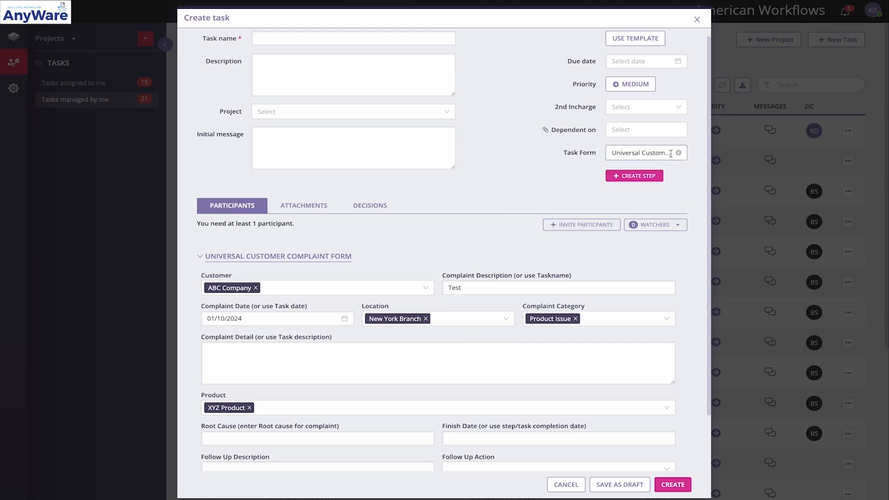
Switch the task form to Risk Management and go through its fields from Field Code to Status without entering anything
click(653, 153)
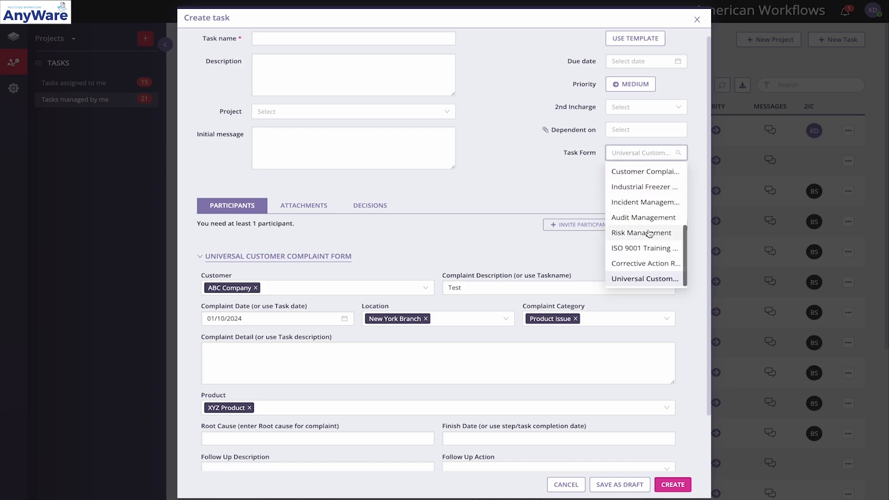
scroll(650, 233, down, 2)
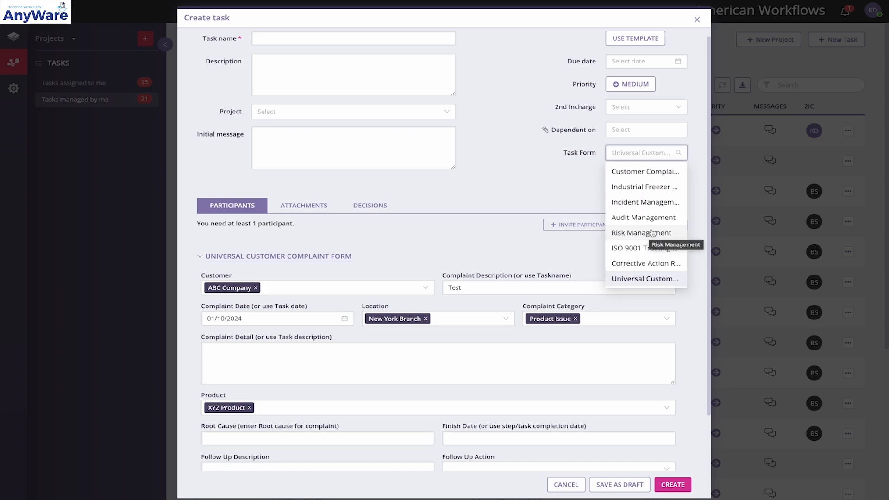
click(649, 234)
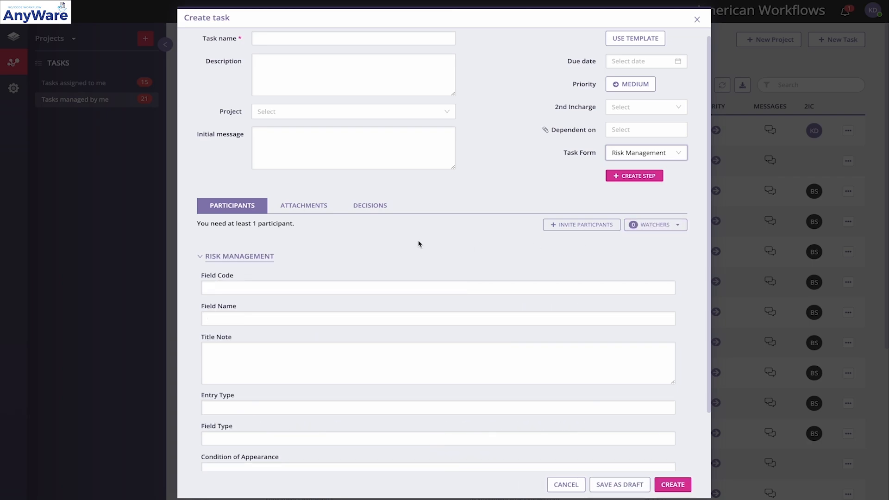
scroll(419, 242, down, 3)
click(285, 221)
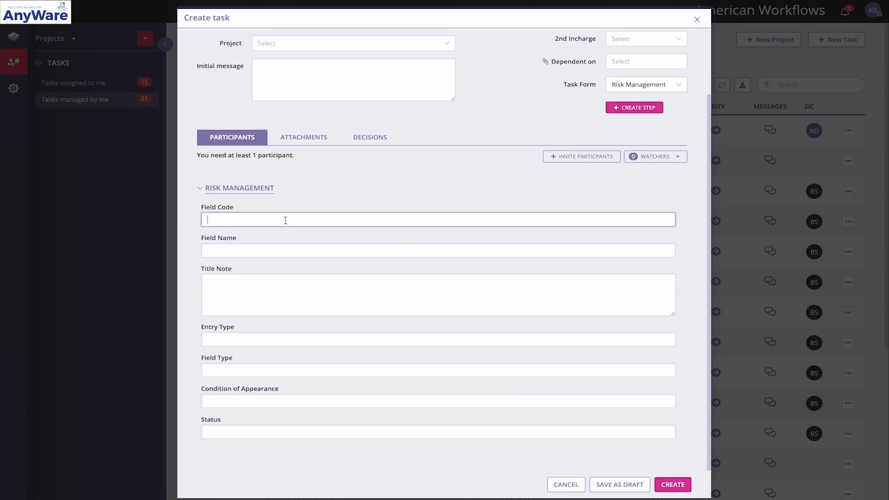
click(268, 250)
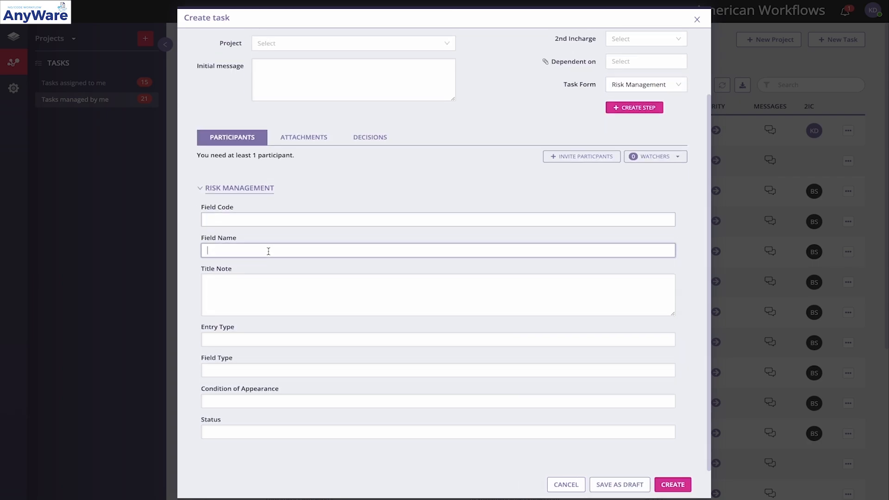
click(265, 283)
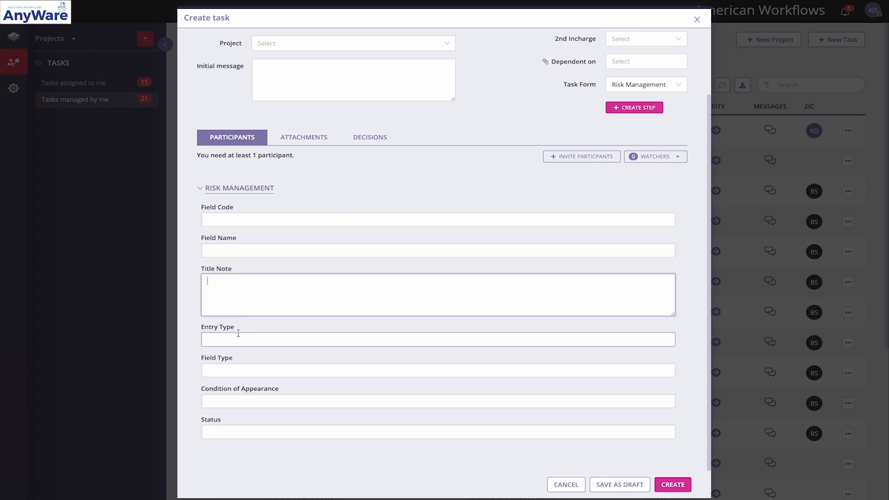
click(241, 403)
click(232, 428)
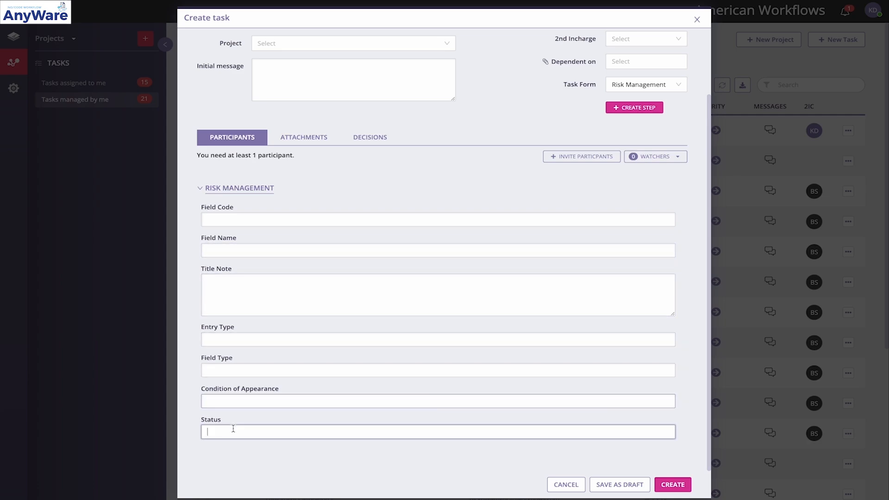
Change the new task's form to the Industrial Freezer Checking Form
click(645, 84)
scroll(645, 174, up, 1)
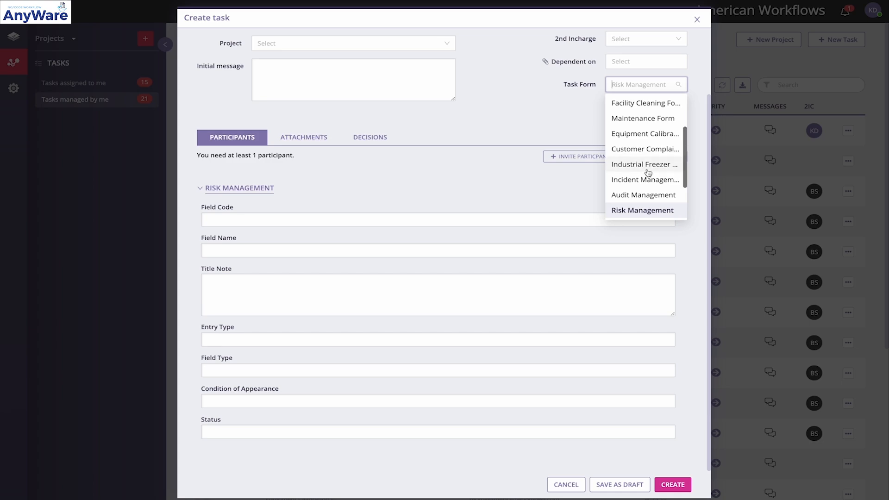
click(647, 167)
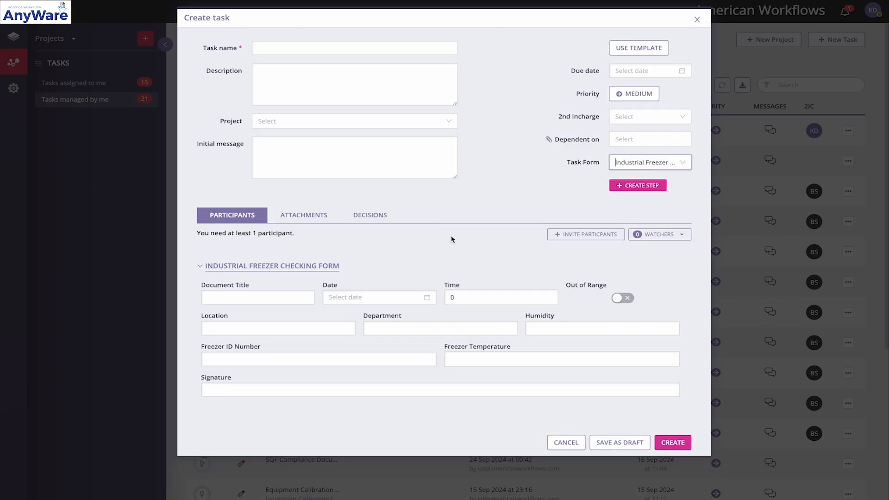
Go through the Industrial Freezer Checking Form's fields from Document Title to Freezer ID Number without entering anything
click(284, 292)
click(354, 296)
click(447, 284)
click(452, 295)
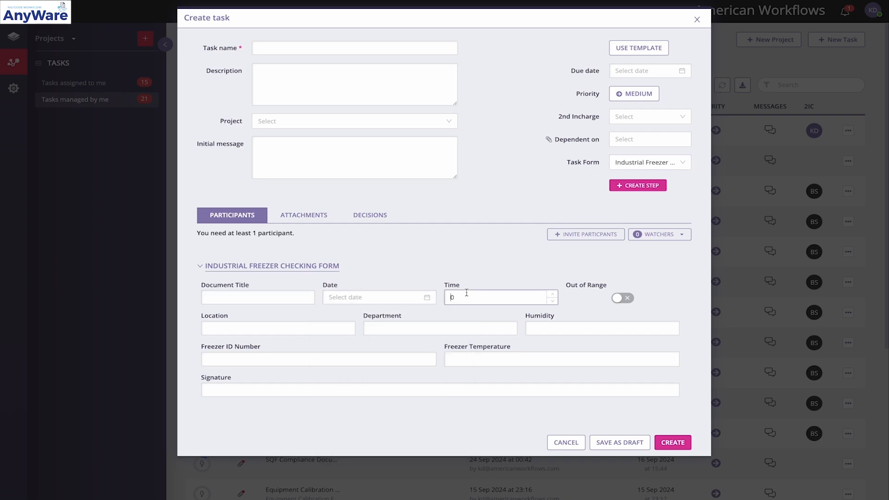
click(317, 330)
click(457, 330)
click(570, 329)
click(368, 363)
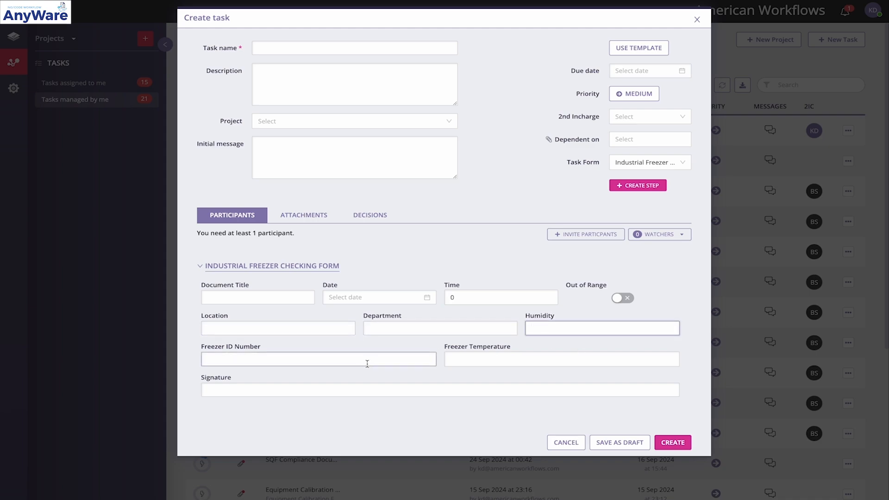
Enter the signer's name in the Signature field of the Industrial Freezer Checking Form
click(242, 387)
text(Bagtu)
key(BackSpace)
text(tu S)
click(286, 430)
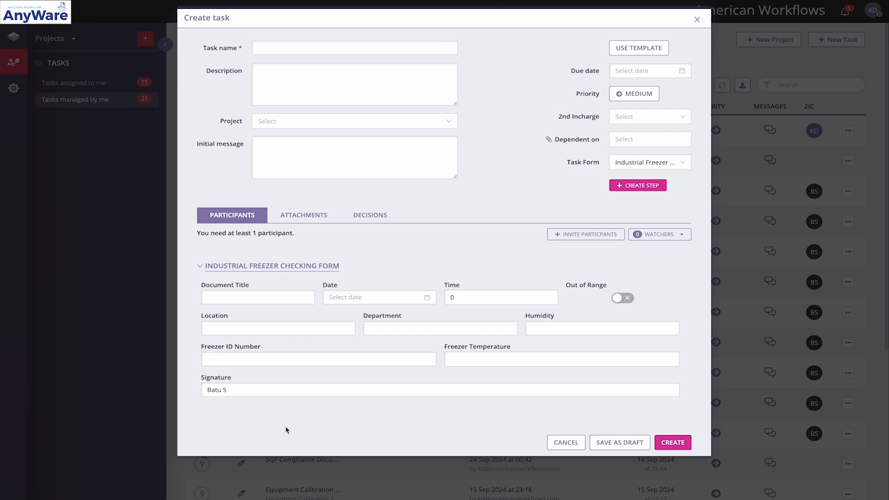
click(344, 332)
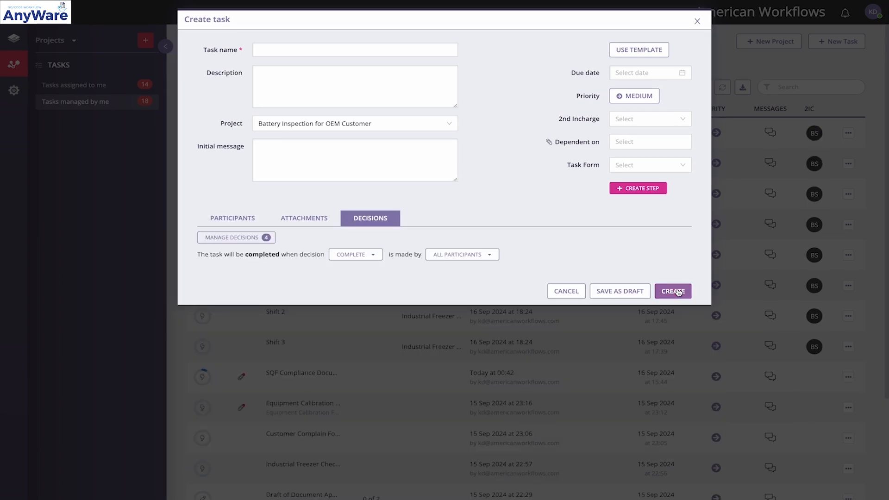
Close the new task without creating it and open the project Industrial Freezer Checking - 17 September 2024
click(697, 22)
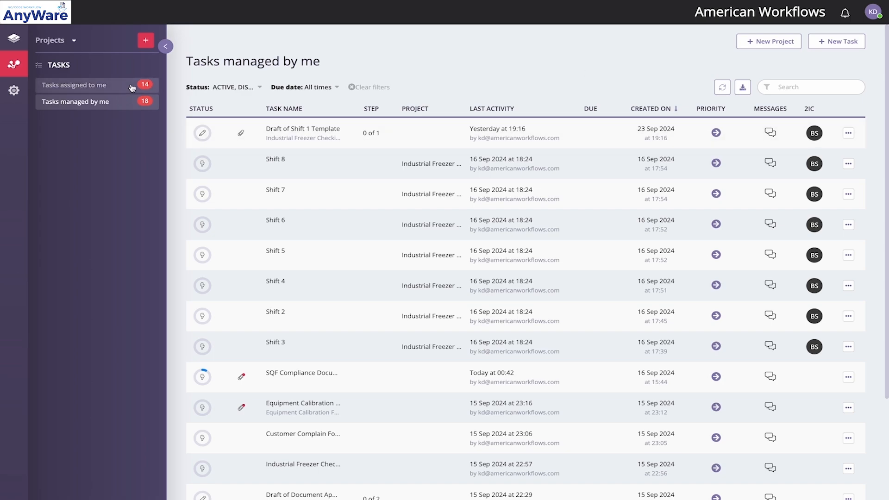
click(74, 43)
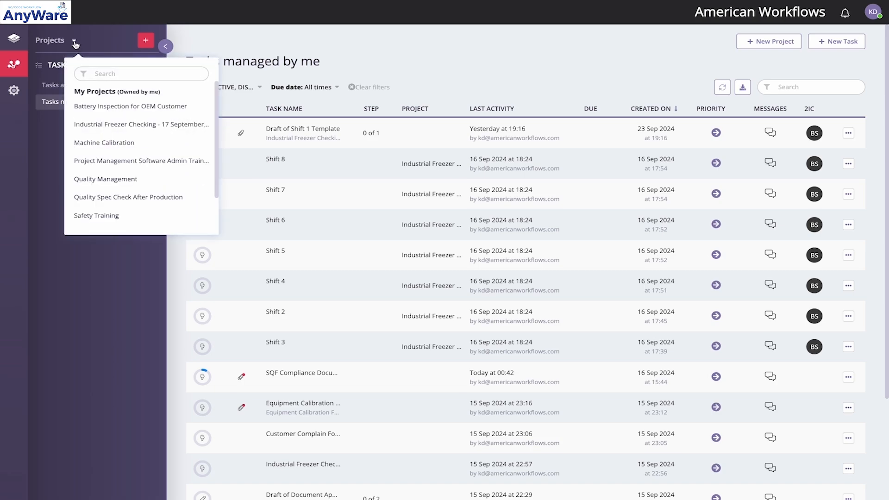
scroll(116, 134, down, 2)
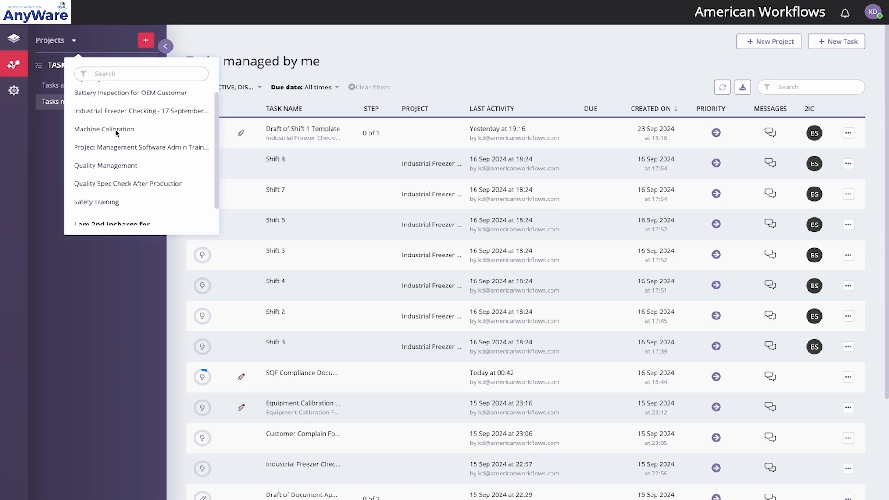
scroll(116, 133, up, 2)
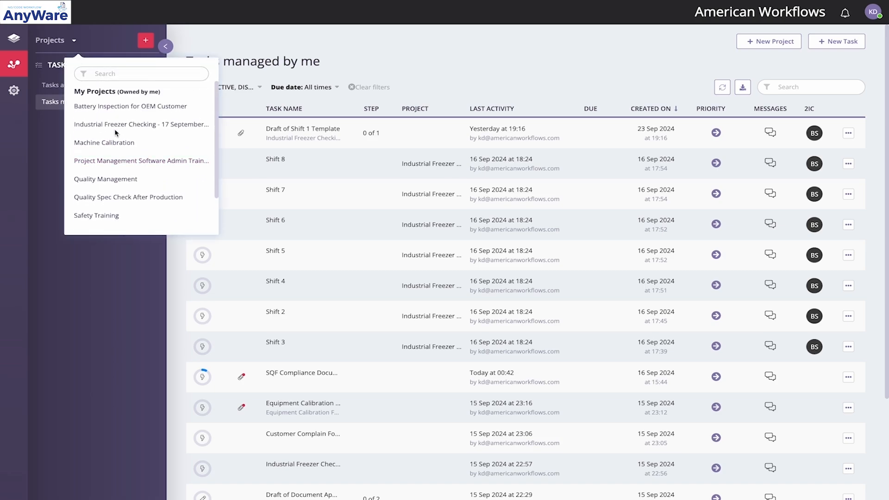
scroll(116, 132, down, 2)
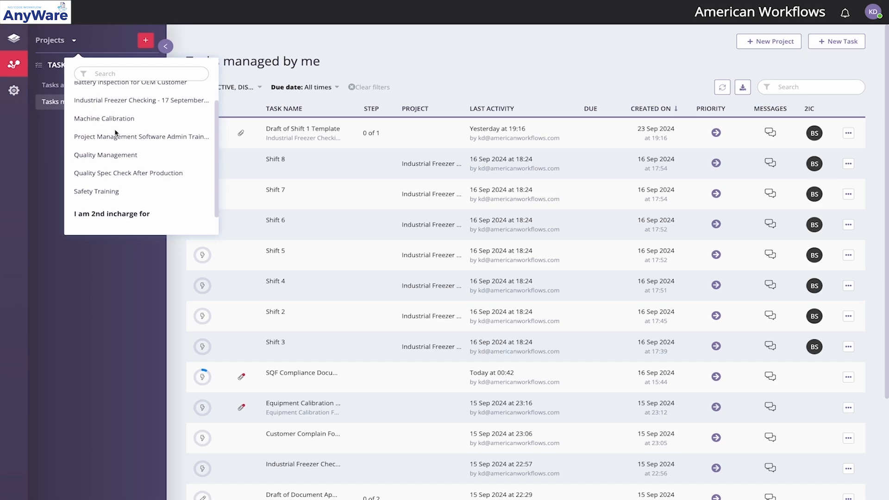
scroll(116, 134, up, 2)
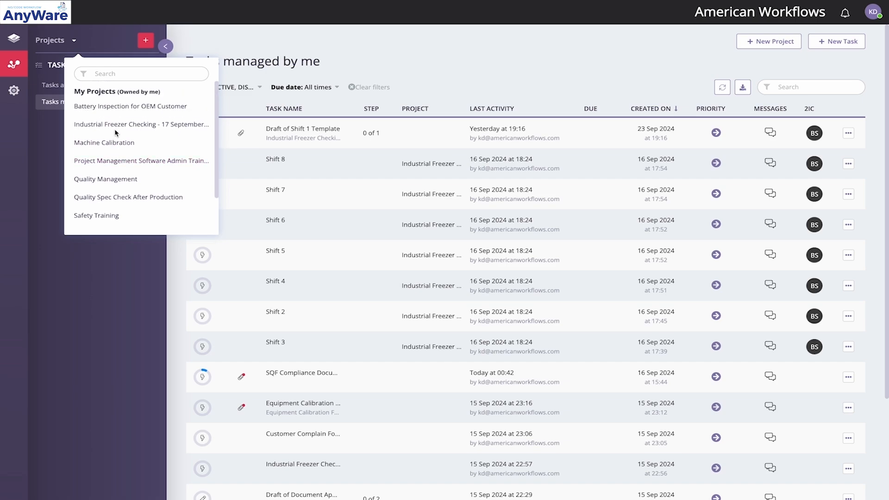
click(139, 125)
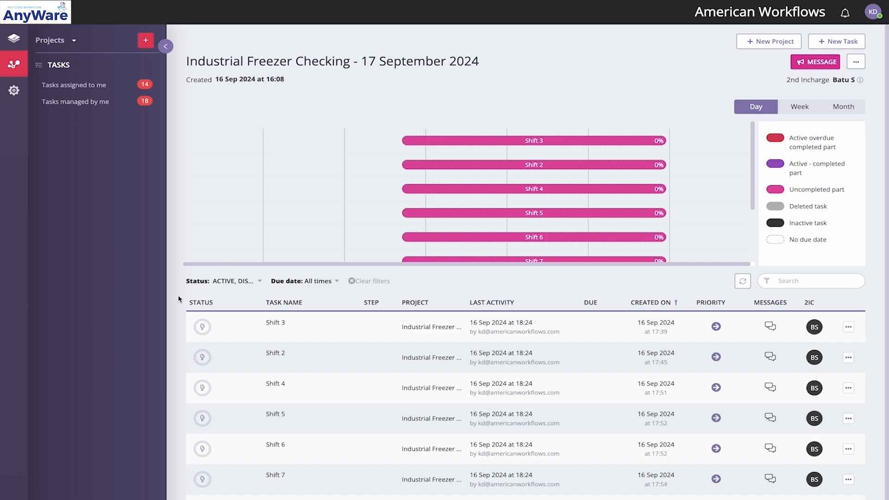
Examine the freezer checking project's shift timeline at week, month and day scale, and look over its task list
scroll(382, 230, down, 2)
scroll(383, 230, up, 2)
click(794, 110)
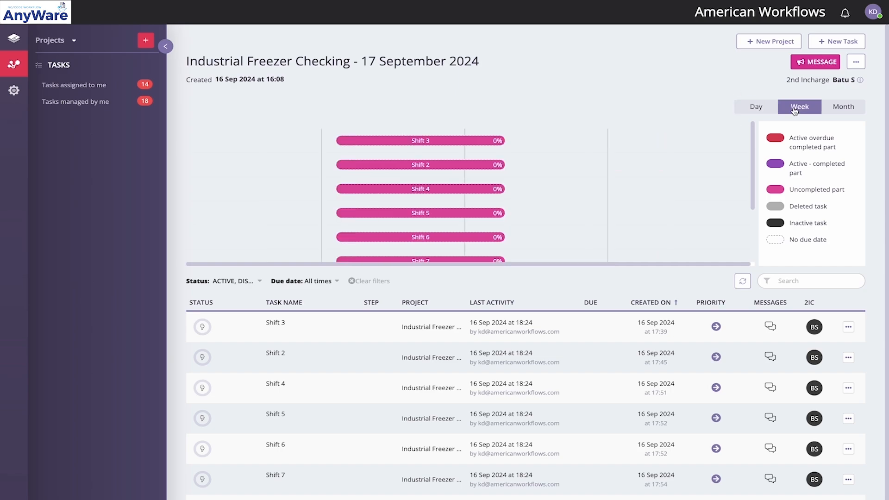
click(843, 106)
click(753, 107)
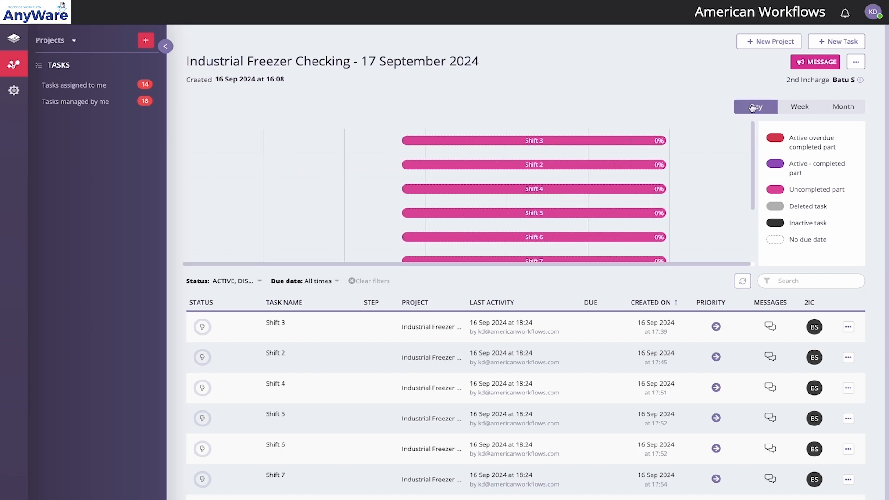
scroll(631, 151, down, 2)
scroll(379, 339, down, 1)
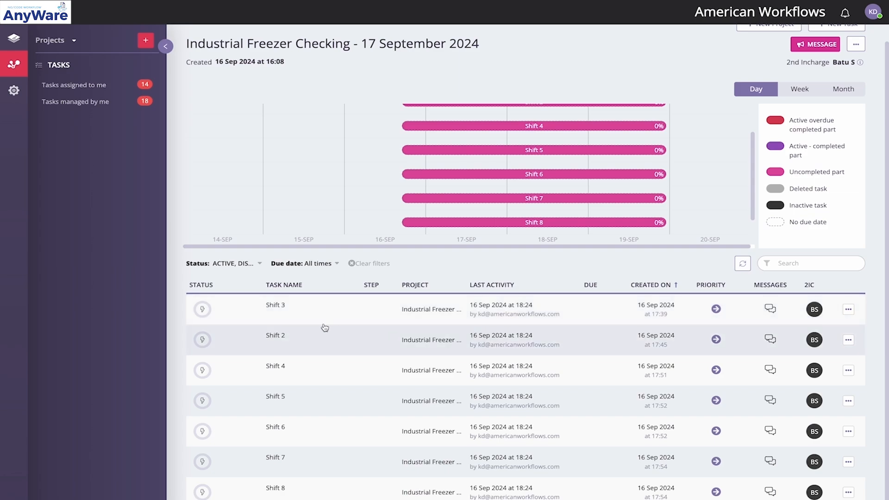
Sort the project's tasks by creation date ascending, with task name descending as the secondary order
shift+click(292, 288)
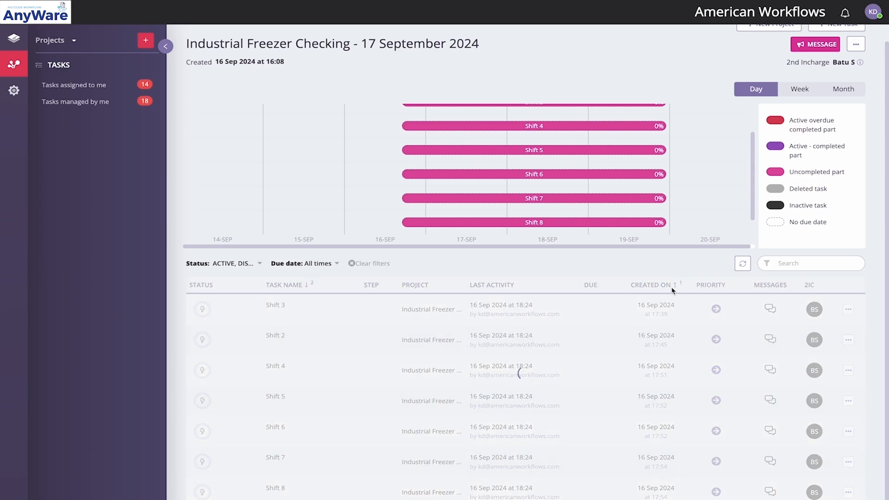
shift+click(673, 284)
click(293, 290)
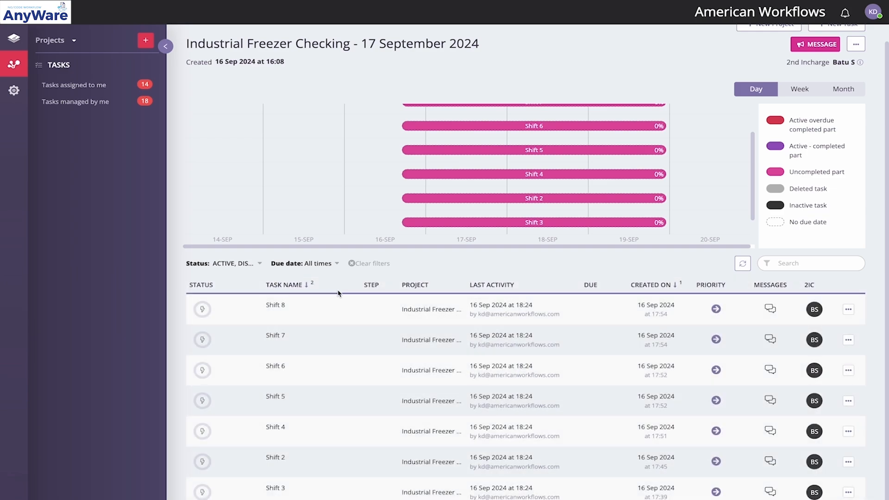
click(672, 287)
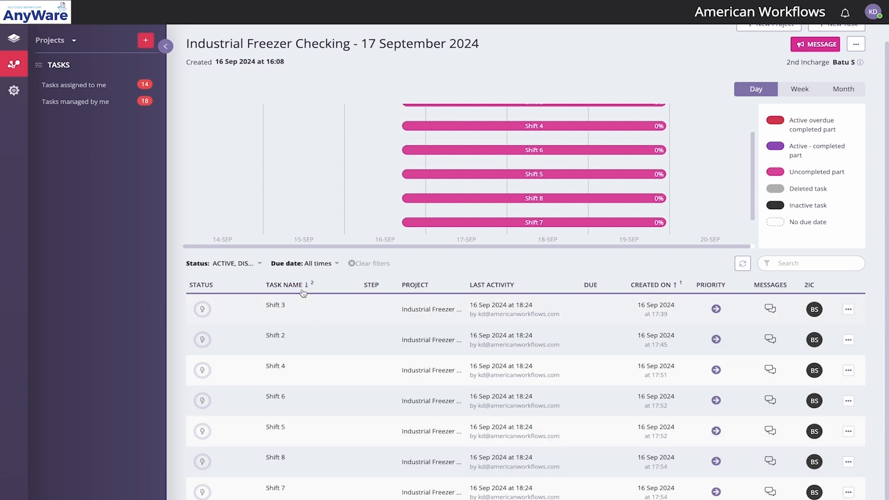
Add Completed tasks to the project's status filter and apply it
click(260, 265)
click(200, 305)
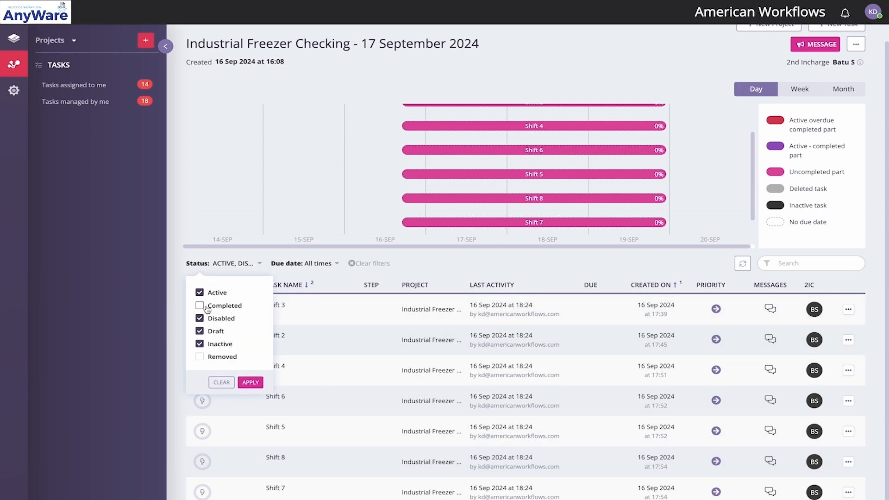
click(252, 382)
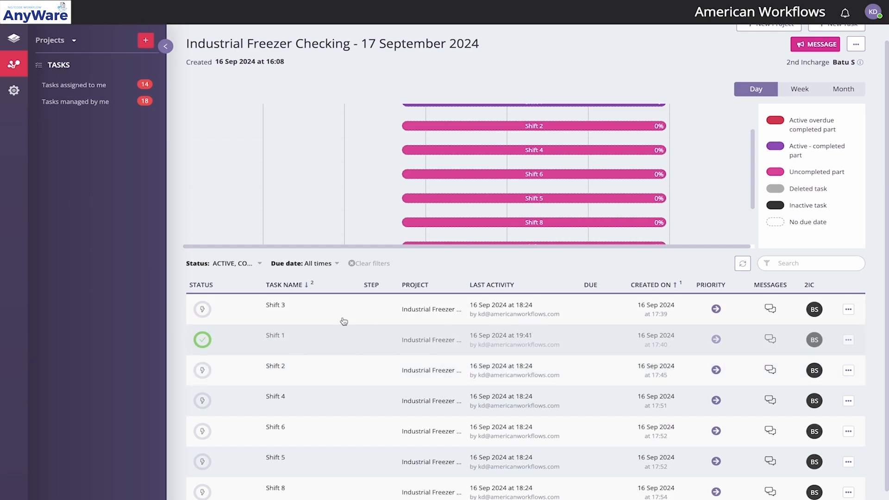
Open the completed Shift 1 task, review its form details and activity history, and close it
click(270, 340)
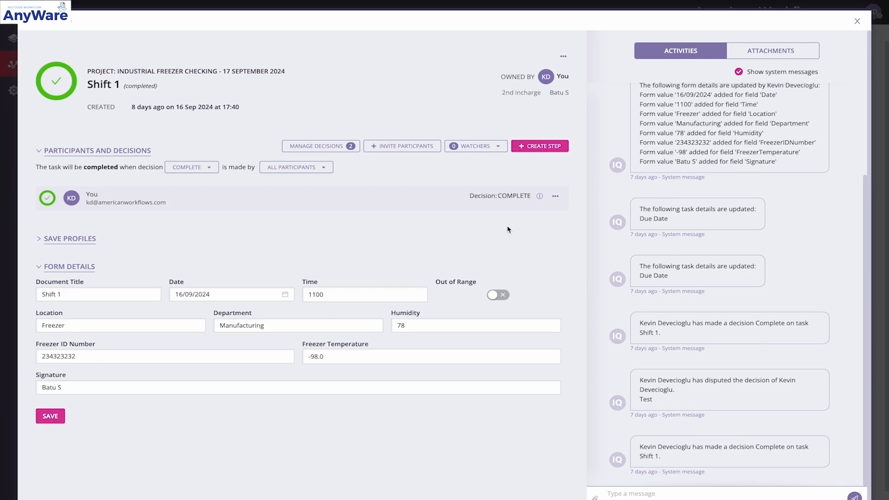
click(856, 21)
scroll(269, 335, down, 1)
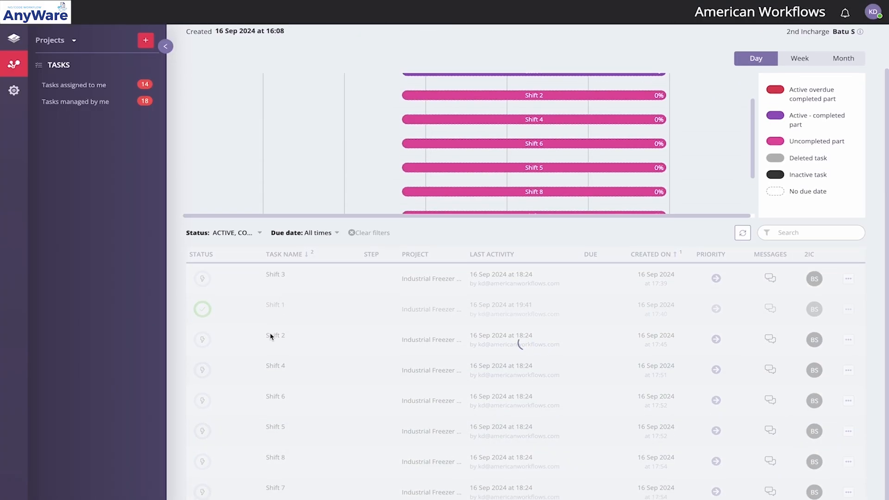
Open the active Shift 2 task, check its available decisions and form fields without filling anything in, and close it
click(334, 340)
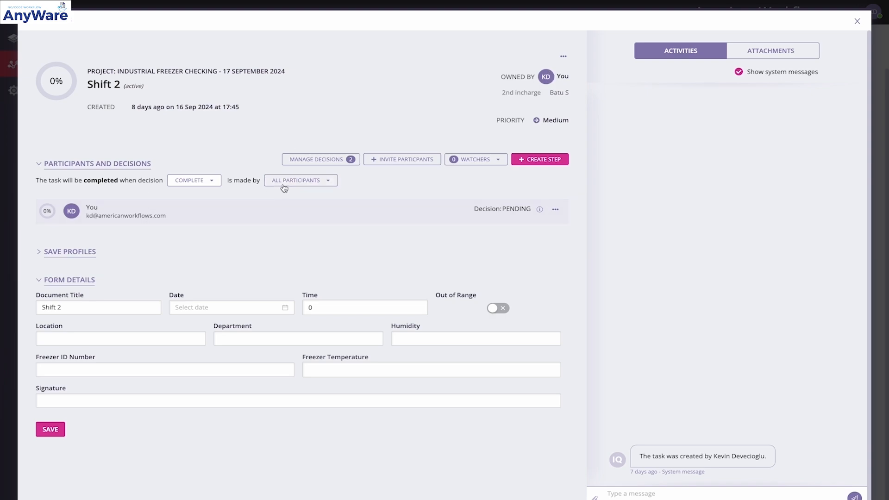
click(315, 164)
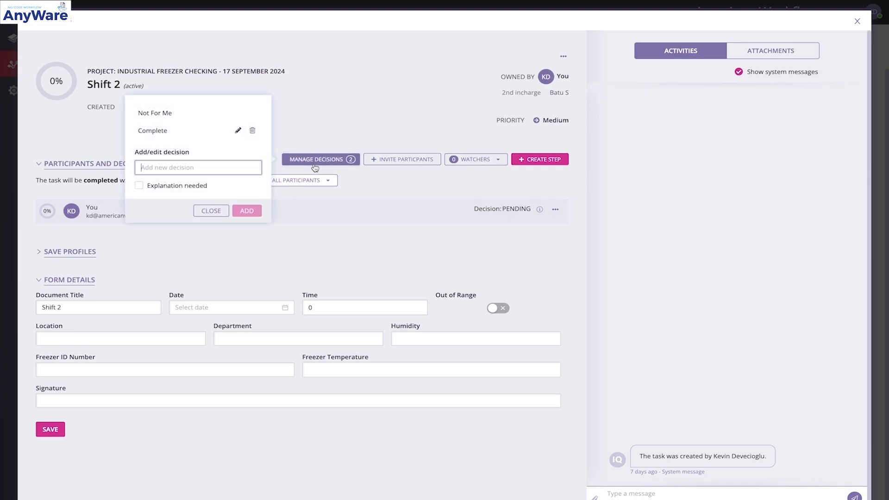
click(359, 106)
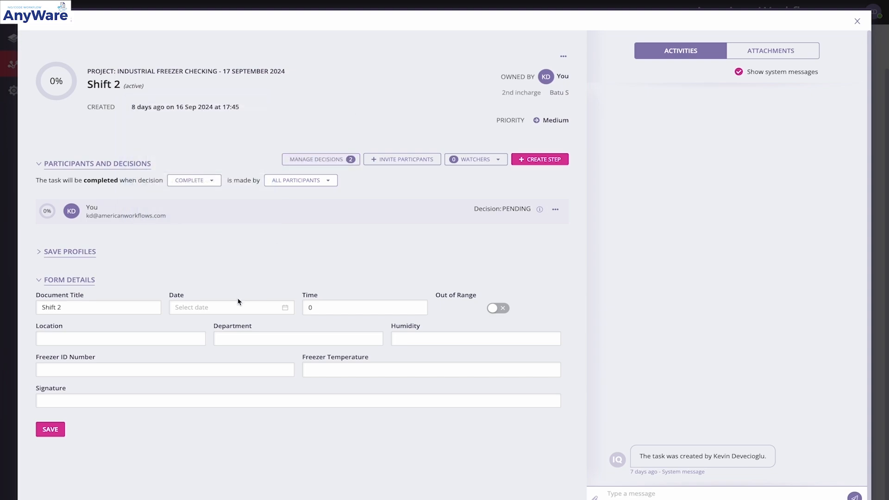
click(192, 309)
click(141, 340)
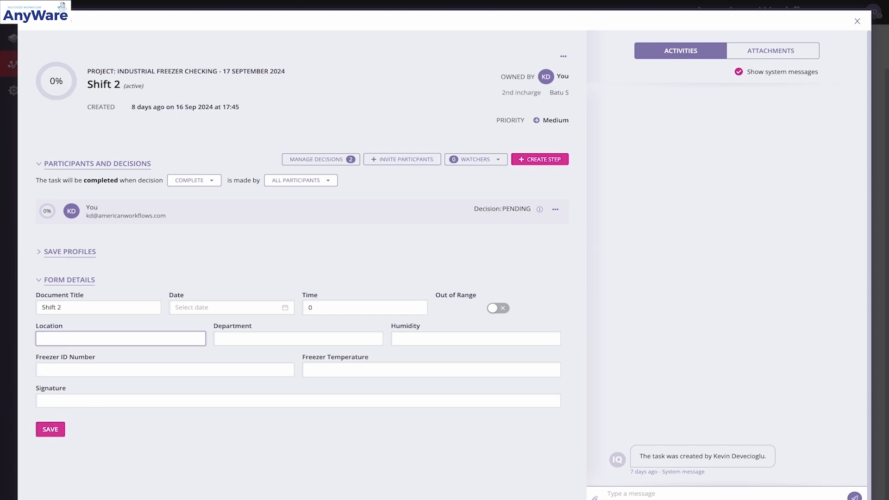
click(857, 23)
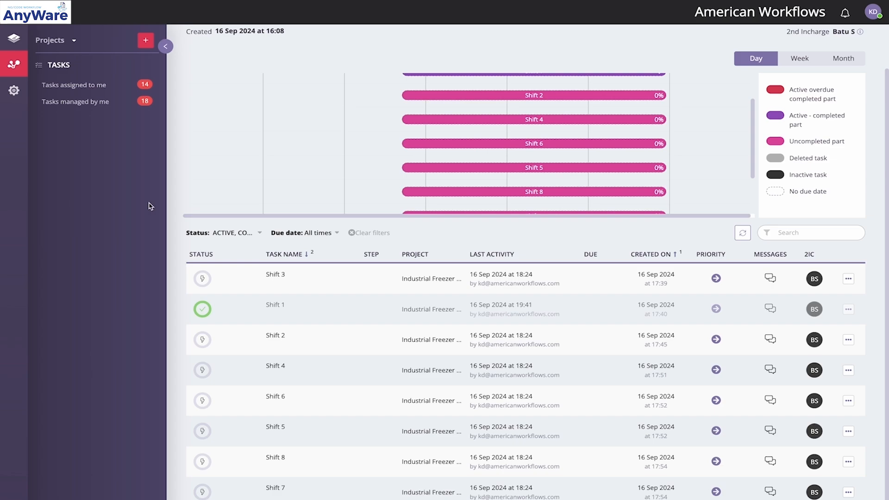
Open the list of tasks assigned to me
click(95, 86)
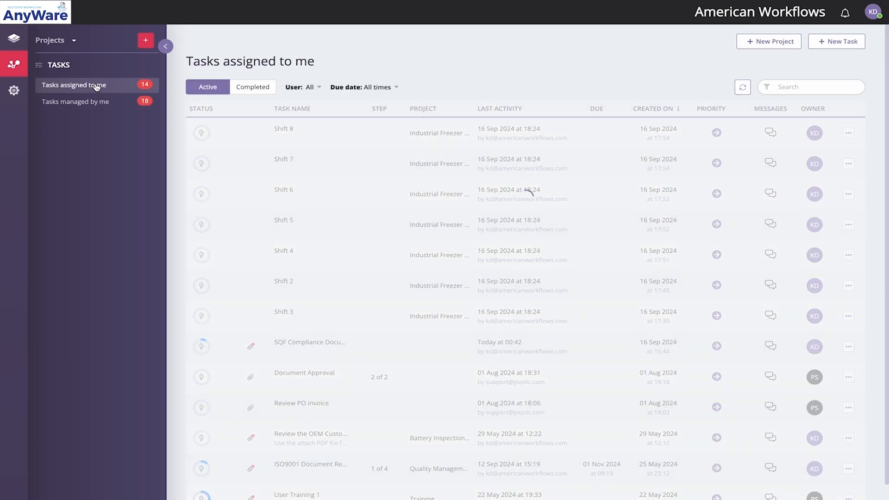